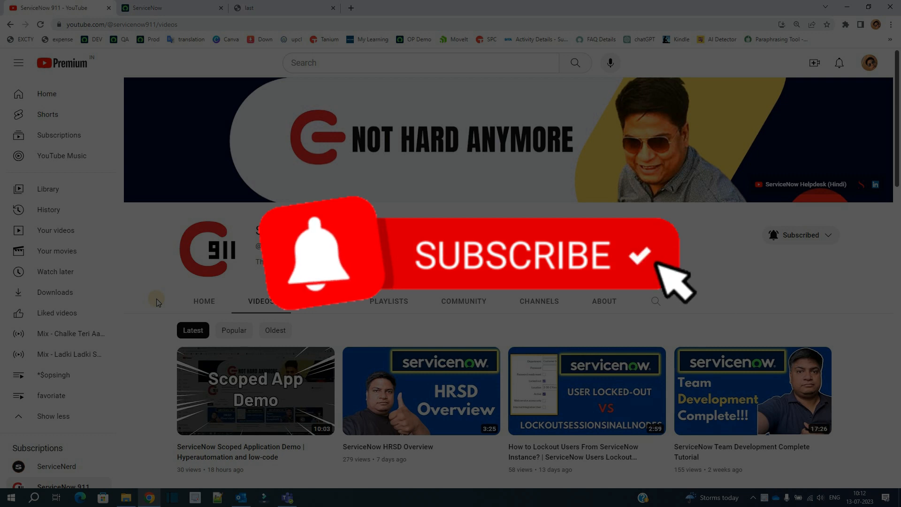
Review the application artifacts in the "last" PDF: grievance table, grievance form and reminder
{"action": "left_click", "coordinate": [311, 4]}
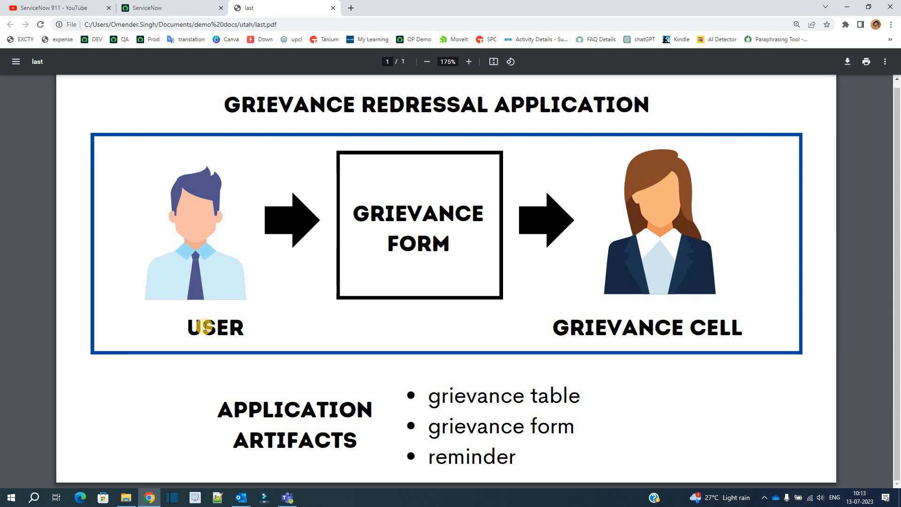
{"action": "left_click_drag", "start_coordinate": [217, 407], "coordinate": [354, 442]}
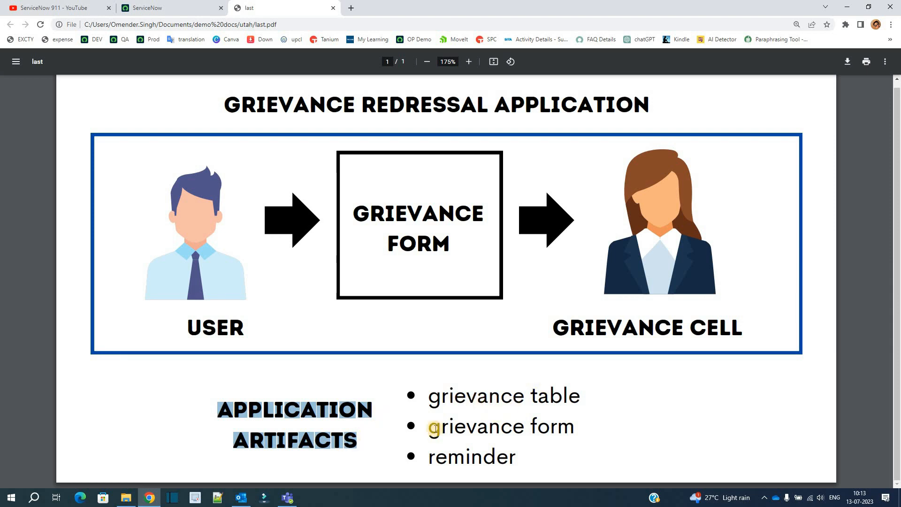
{"action": "left_click_drag", "start_coordinate": [427, 434], "coordinate": [573, 429]}
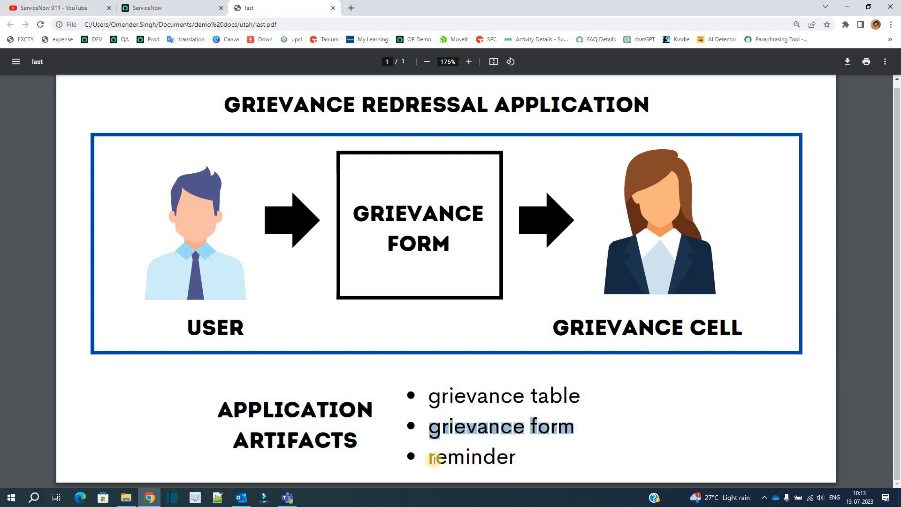
{"action": "double_click", "coordinate": [434, 459]}
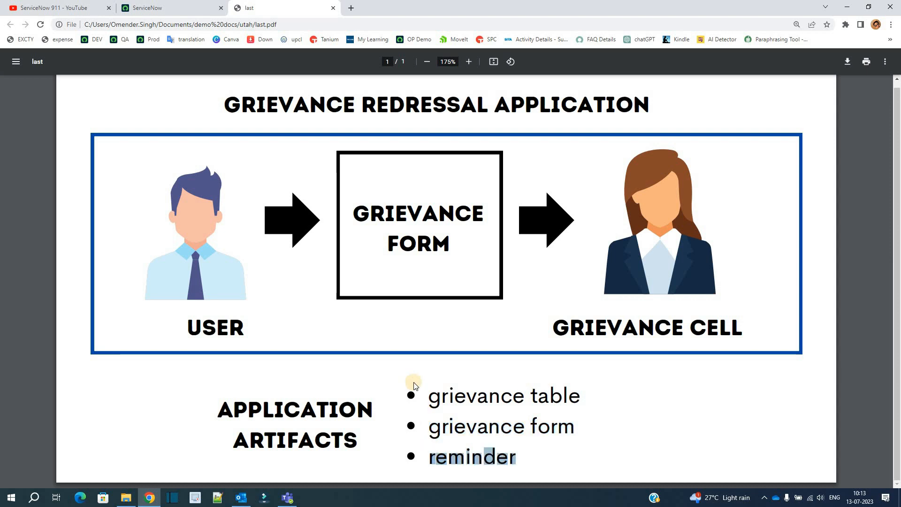
{"action": "left_click", "coordinate": [132, 123]}
Switch to the ServiceNow instance, filter the navigator by "app" and open App Engine Studio
{"action": "left_click", "coordinate": [131, 58]}
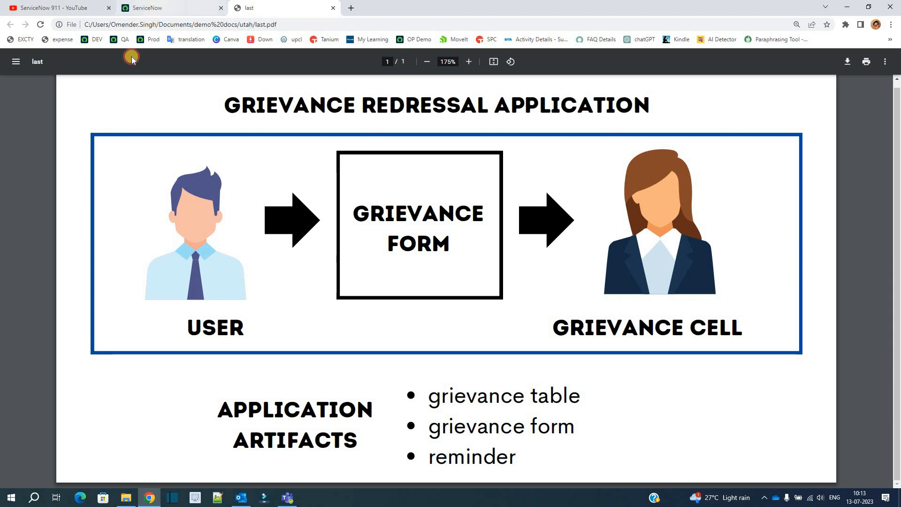
{"action": "left_click", "coordinate": [100, 99]}
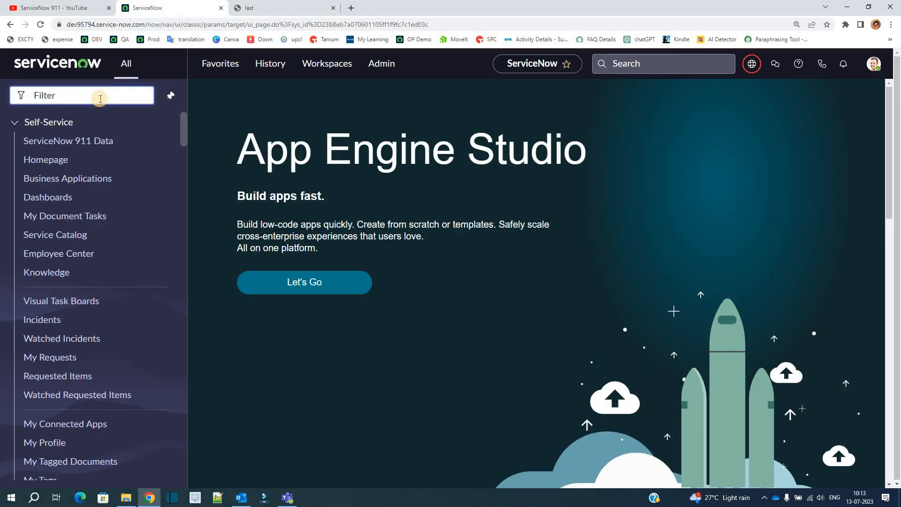
{"action": "type", "text": "app"}
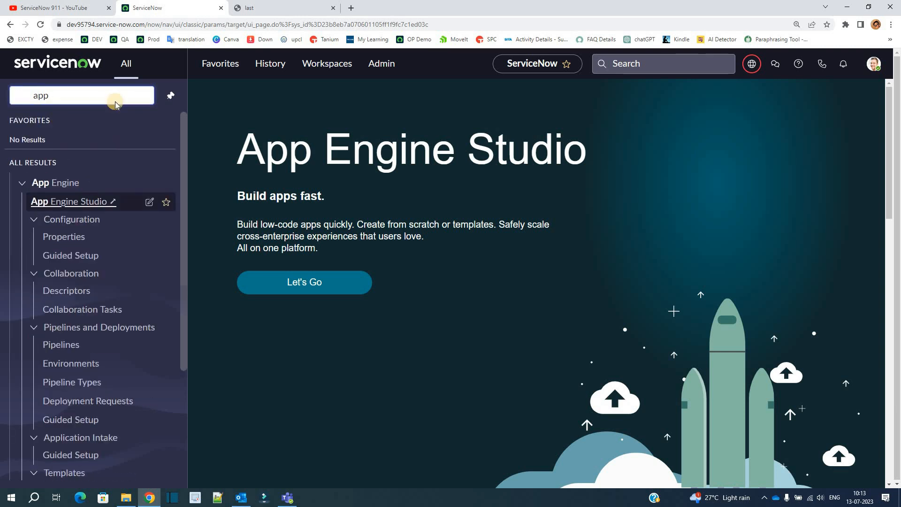
{"action": "key", "text": "Return"}
Check the current application scope and update set on the ServiceNow instance's home page
{"action": "left_click", "coordinate": [179, 4]}
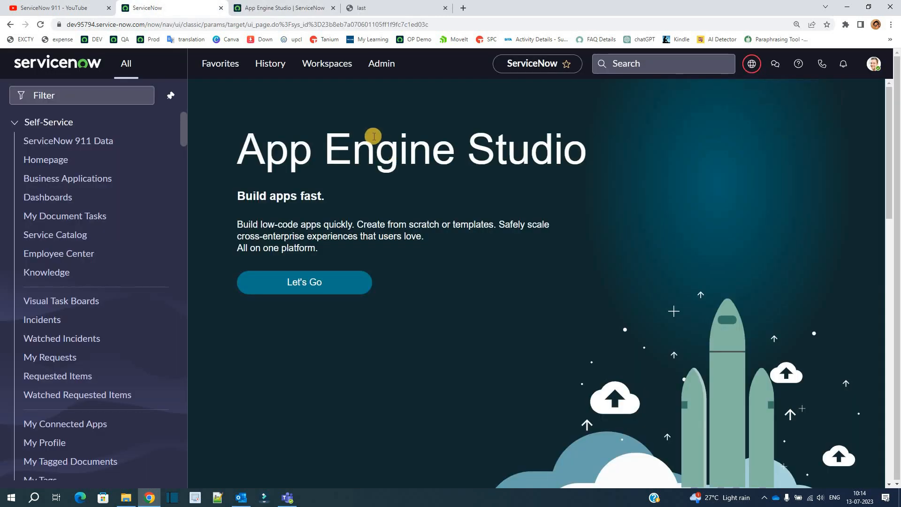
{"action": "left_click", "coordinate": [752, 64]}
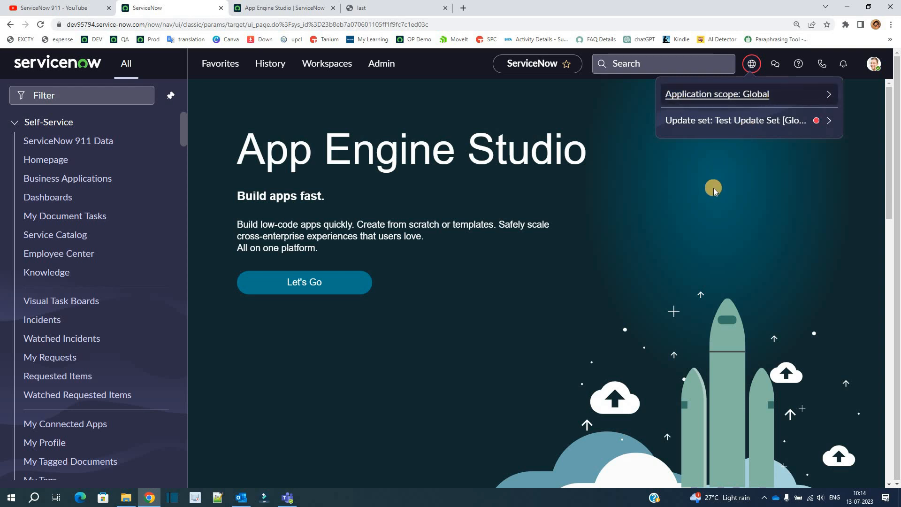
Start a new app in App Engine Studio named "Grievance Redressal Application" with the description "to address employees Grievances"
{"action": "left_click", "coordinate": [284, 8]}
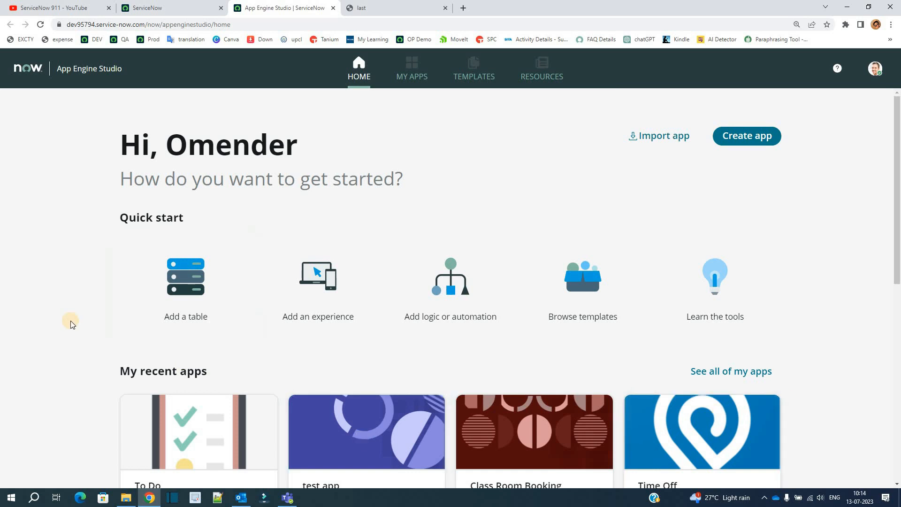
{"action": "scroll", "coordinate": [73, 324], "scroll_direction": "down", "scroll_amount": 4}
{"action": "scroll", "coordinate": [73, 325], "scroll_direction": "up", "scroll_amount": 4}
{"action": "left_click", "coordinate": [741, 141]}
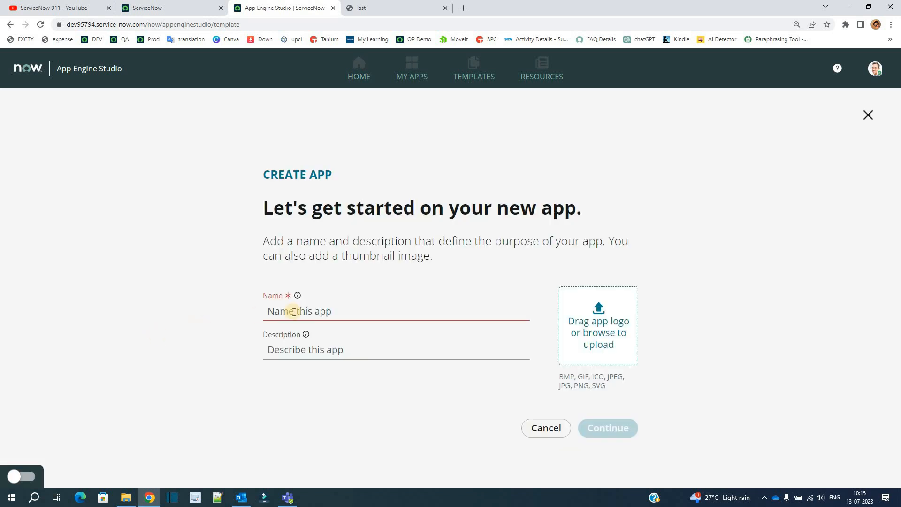
{"action": "left_click", "coordinate": [294, 313]}
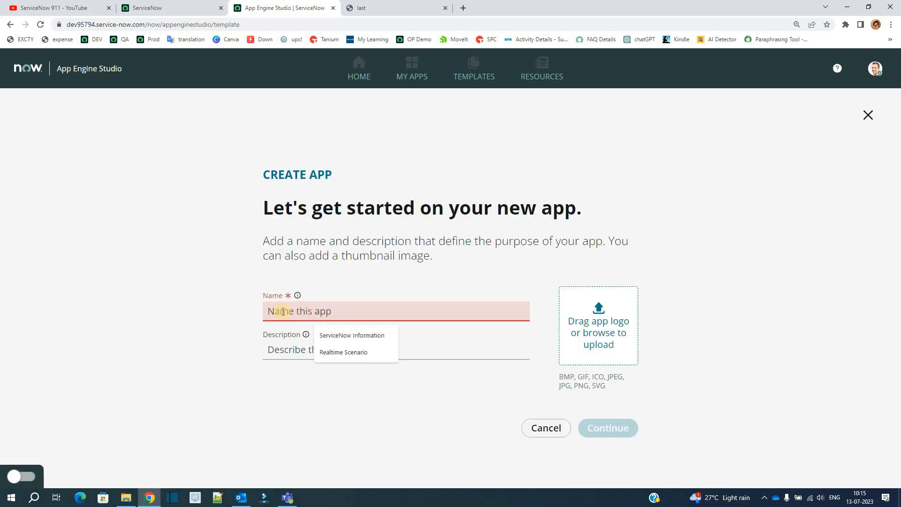
{"action": "type", "text": "grievance redressal application"}
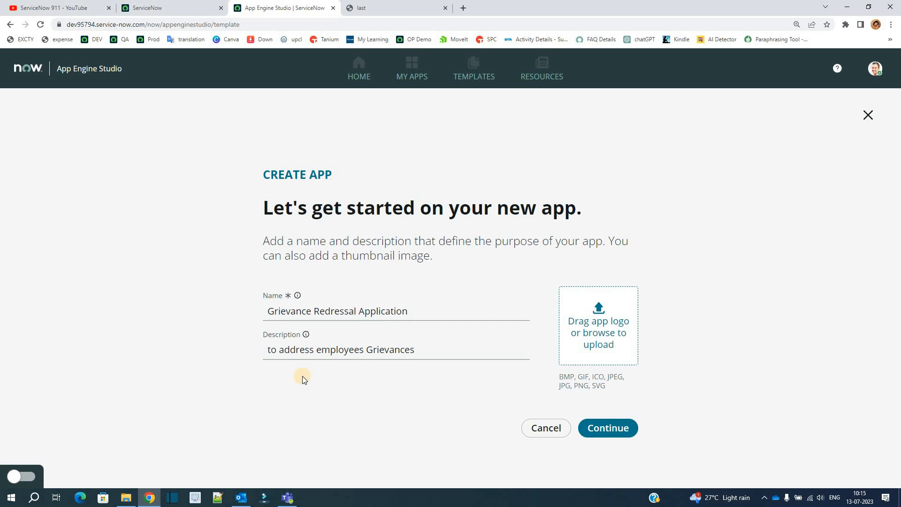
Upload the "ServiceNow Interviews" image as the app logo and proceed to the roles setup
{"action": "left_click", "coordinate": [597, 320]}
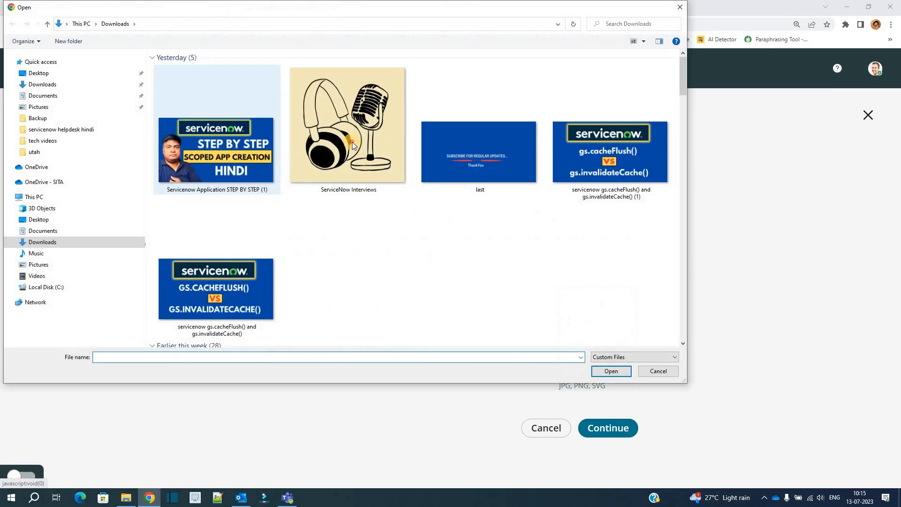
{"action": "double_click", "coordinate": [353, 142]}
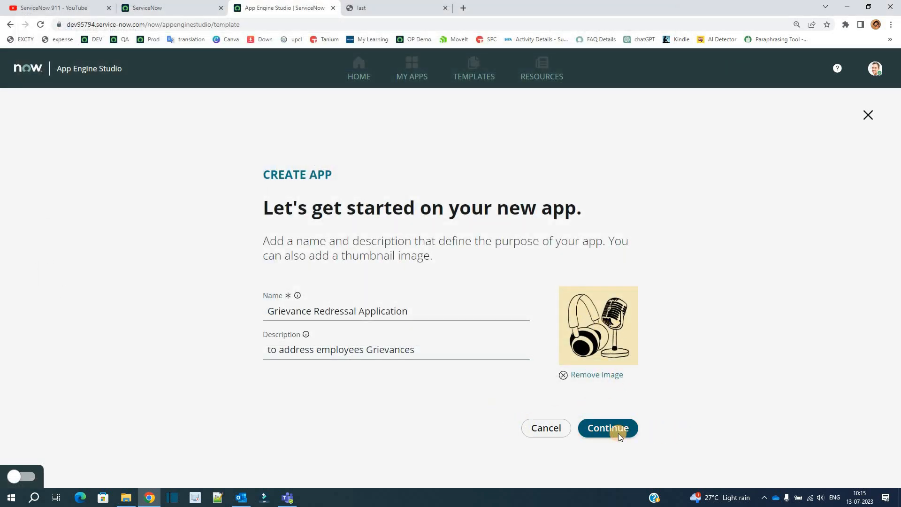
{"action": "left_click", "coordinate": [619, 432]}
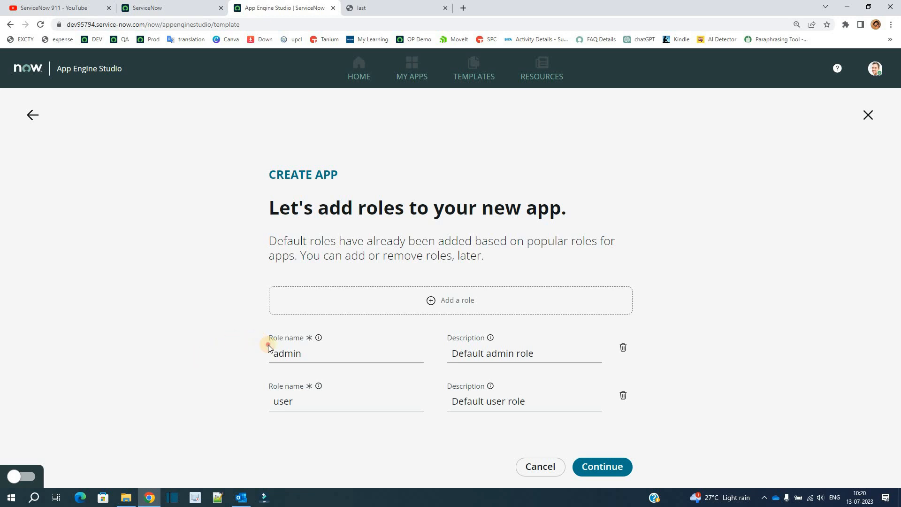
Accept the default admin and user roles and go to the new app's dashboard
{"action": "mouse_move", "coordinate": [437, 420]}
{"action": "left_mouse_down"}
{"action": "mouse_move", "coordinate": [527, 416]}
{"action": "mouse_move", "coordinate": [446, 430]}
{"action": "left_mouse_up"}
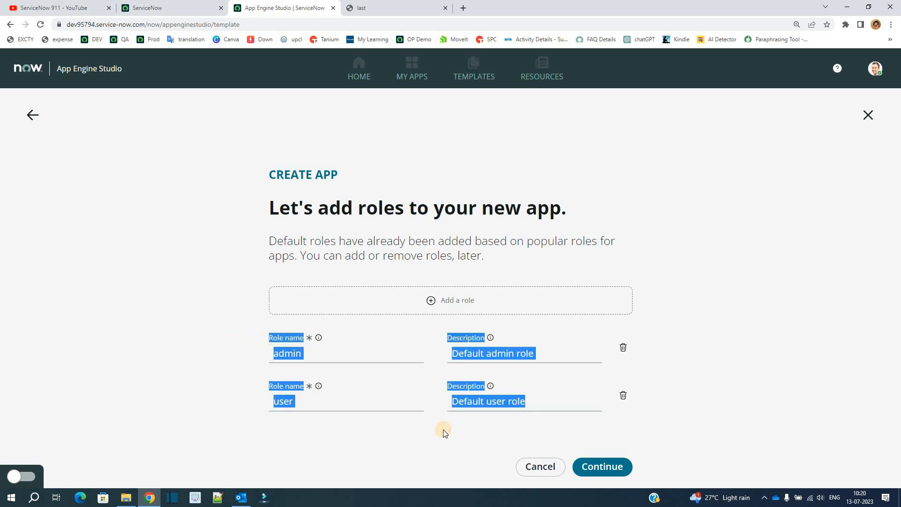
{"action": "left_click", "coordinate": [443, 430]}
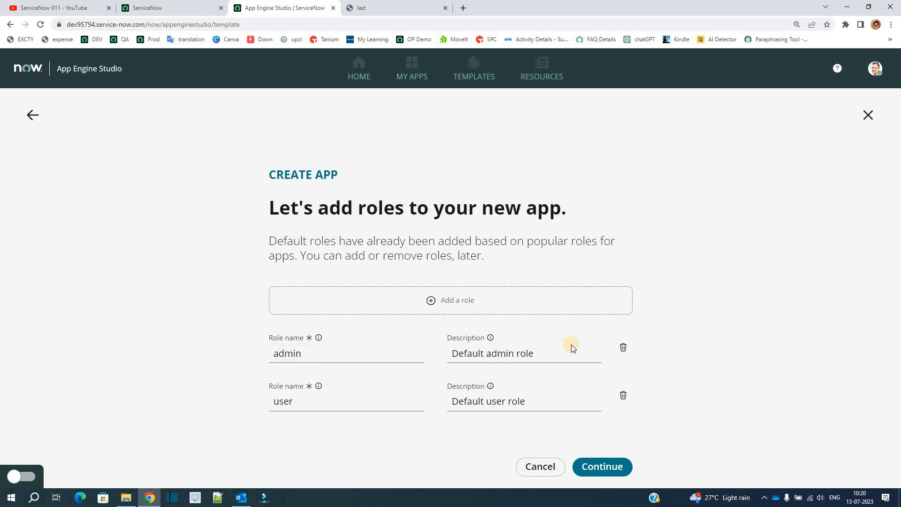
{"action": "left_click", "coordinate": [599, 466]}
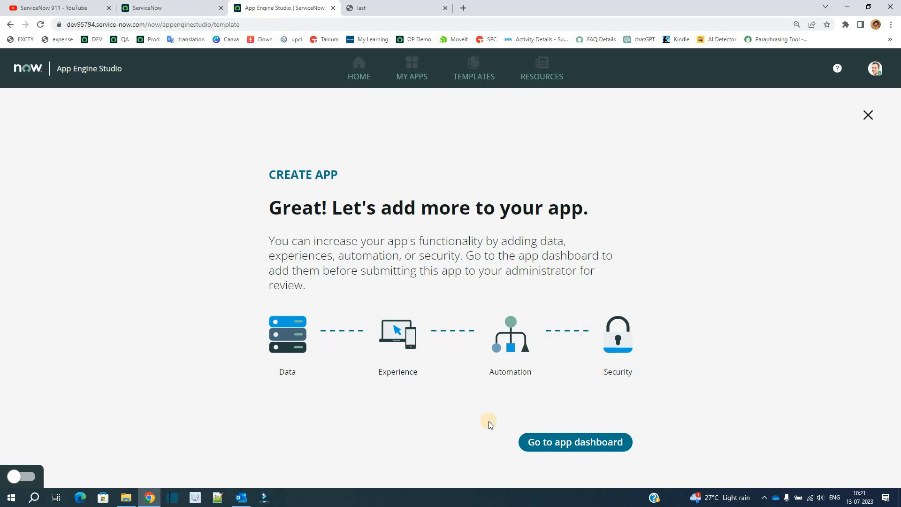
{"action": "left_click", "coordinate": [587, 444]}
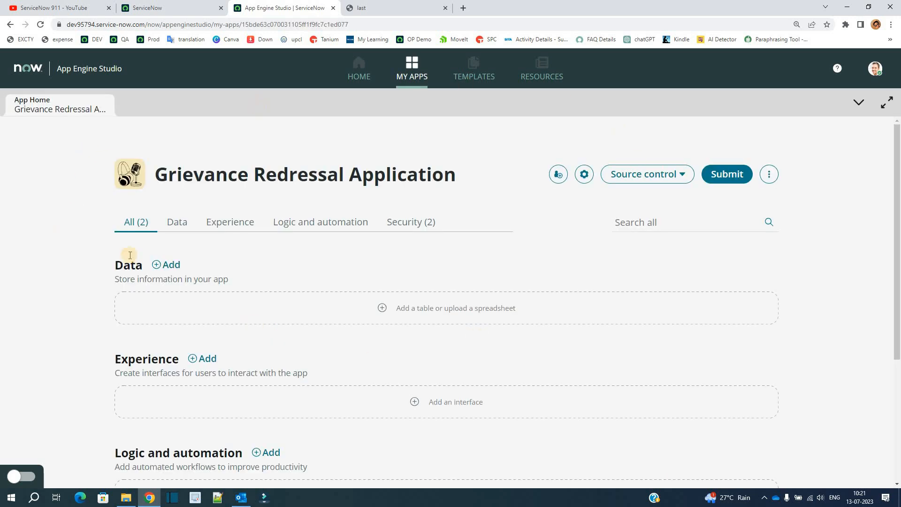
Examine the scope, creation date and sys_app ID in the app's Application Properties, then return to its dashboard
{"action": "left_click", "coordinate": [584, 174]}
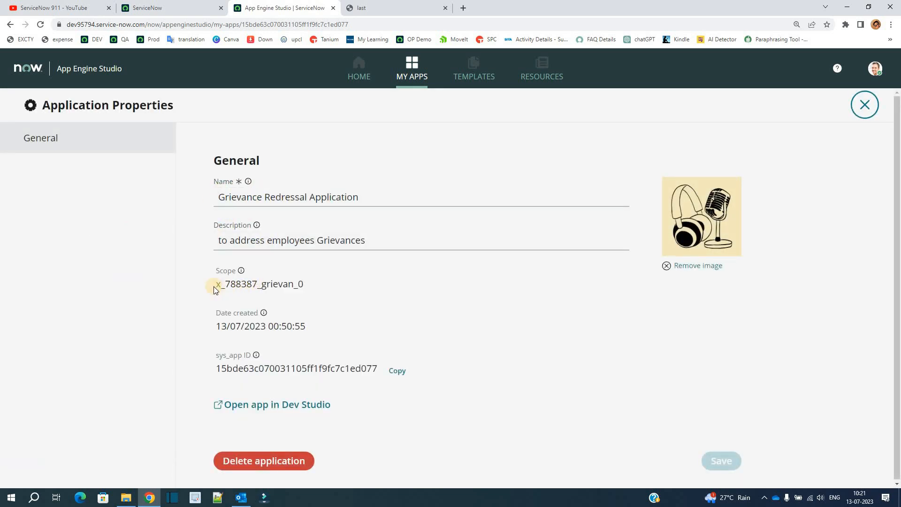
{"action": "left_click_drag", "start_coordinate": [213, 286], "coordinate": [318, 286]}
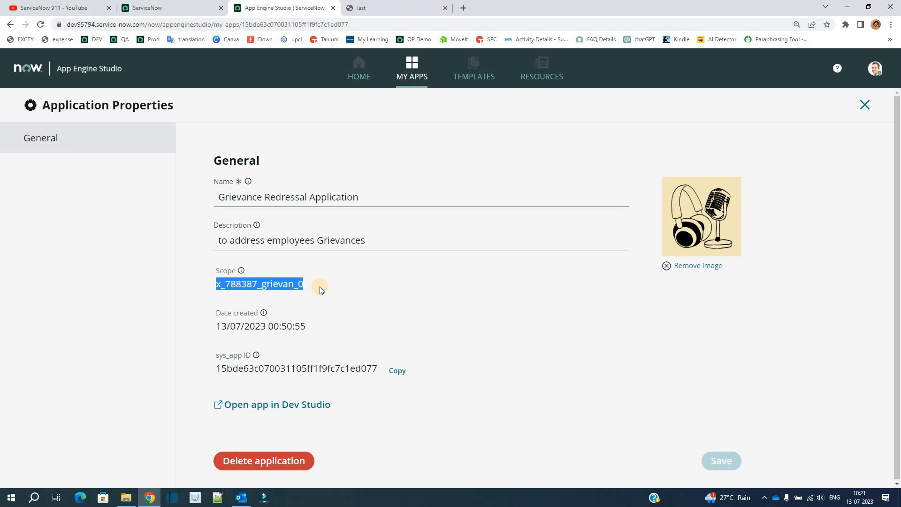
{"action": "left_click", "coordinate": [320, 286]}
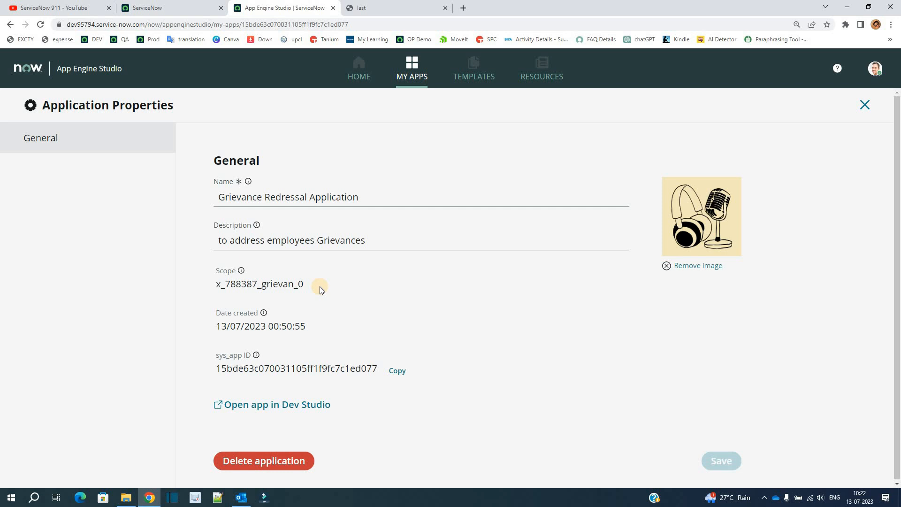
{"action": "triple_click", "coordinate": [287, 327]}
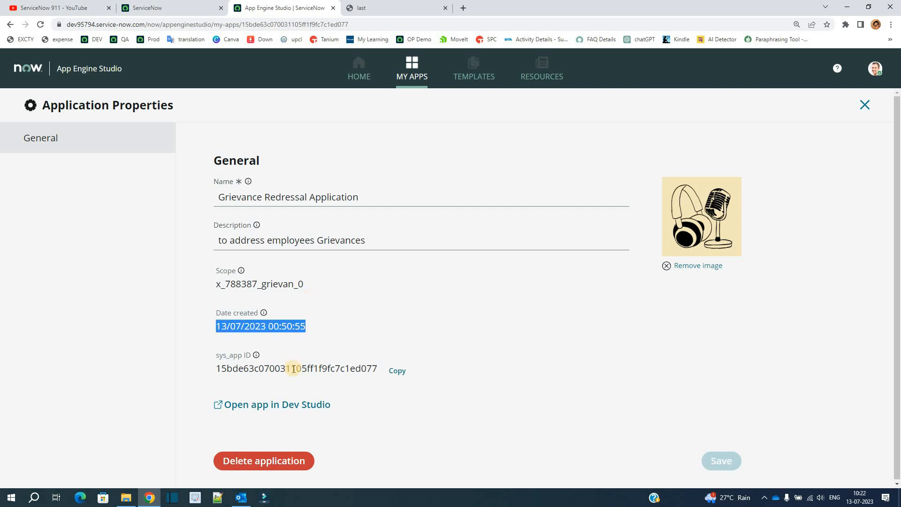
{"action": "double_click", "coordinate": [293, 370]}
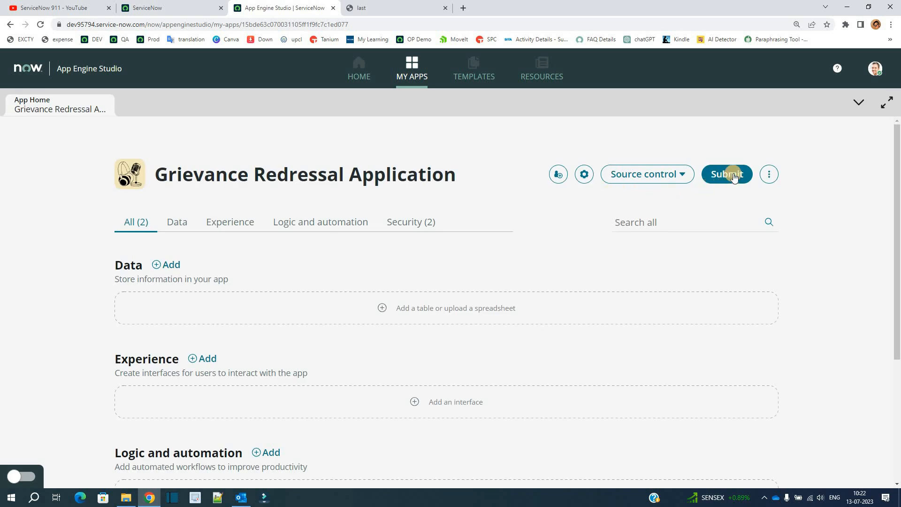
{"action": "left_click", "coordinate": [734, 176]}
Reload the ServiceNow instance page and check the selected application scope and update set
{"action": "left_click", "coordinate": [151, 7]}
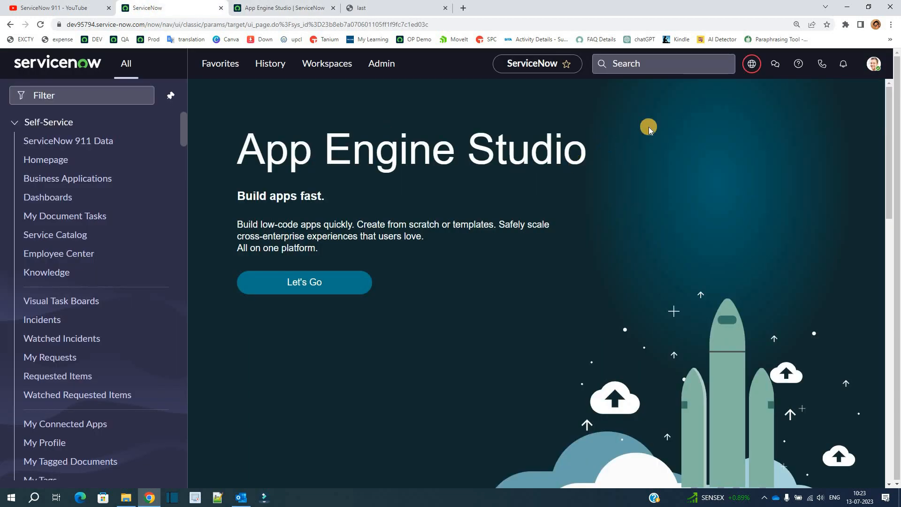
{"action": "left_click", "coordinate": [751, 65]}
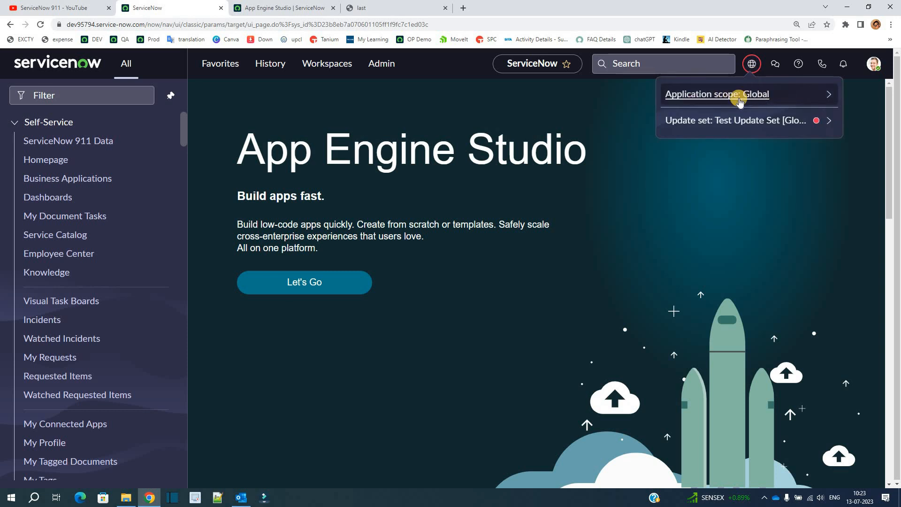
{"action": "left_click", "coordinate": [40, 27]}
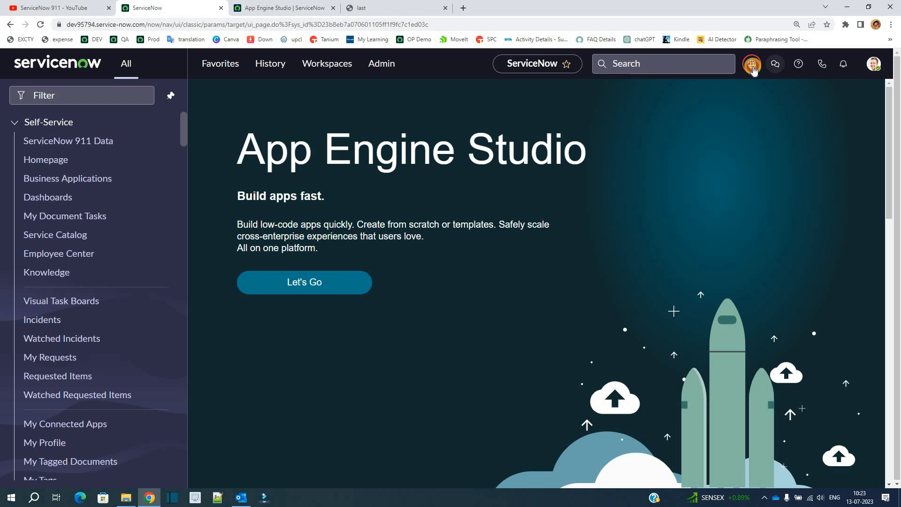
{"action": "left_click", "coordinate": [752, 64]}
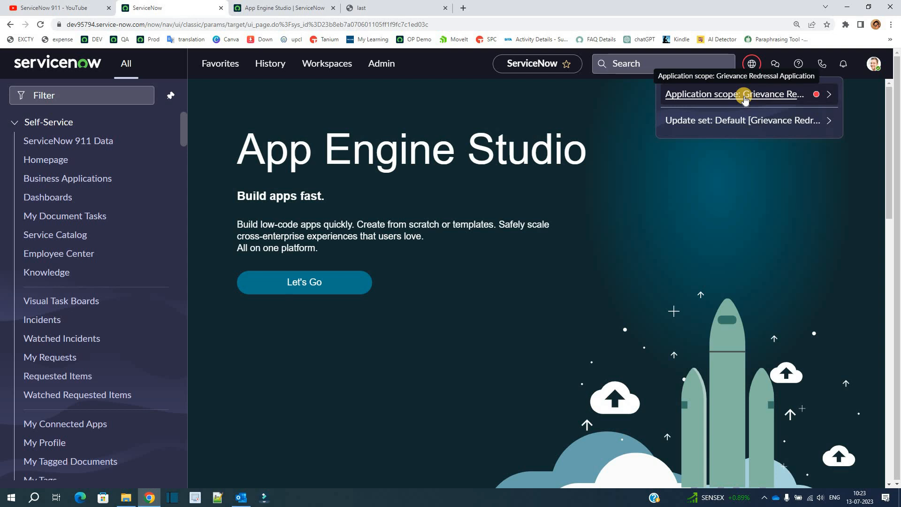
Return to App Engine Studio and show the Data section of the Grievance Redressal Application
{"action": "left_click", "coordinate": [282, 7]}
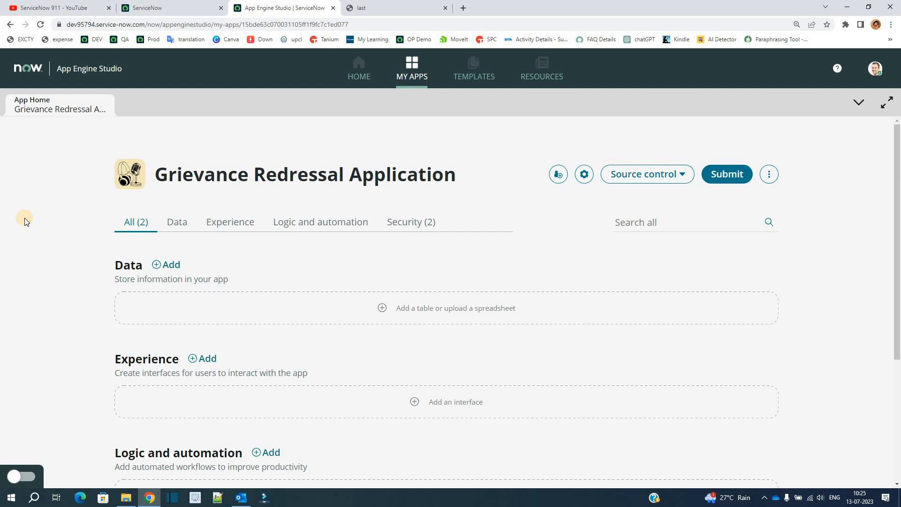
{"action": "left_click", "coordinate": [161, 230]}
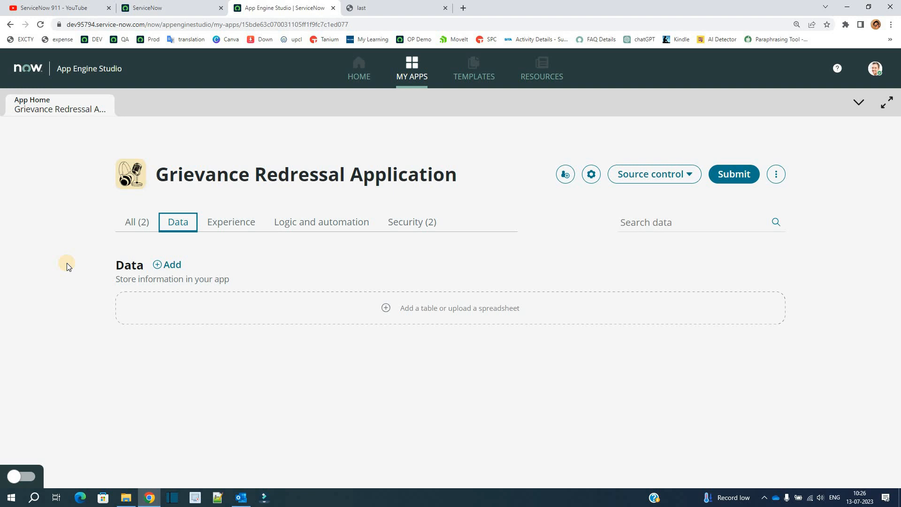
Review the grievance table item in the "last" PDF and return to the app's Data section
{"action": "left_click", "coordinate": [403, 8]}
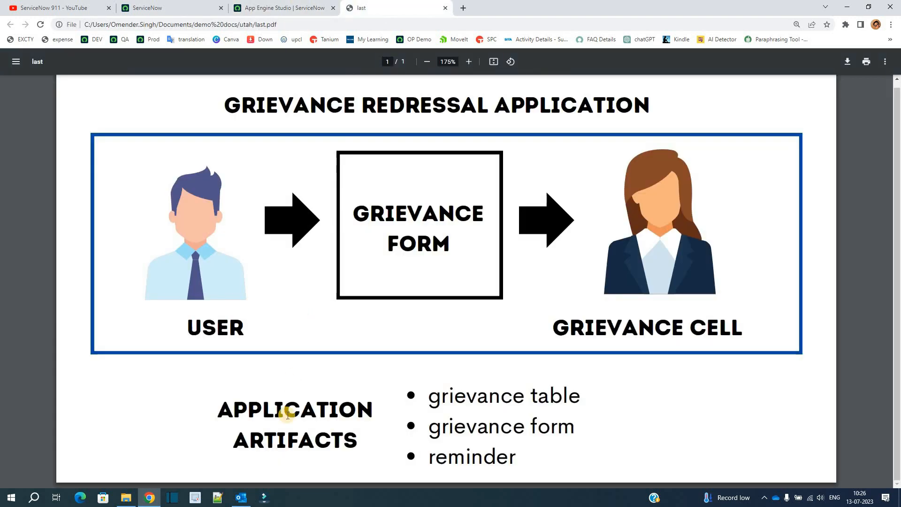
{"action": "left_click_drag", "start_coordinate": [429, 396], "coordinate": [586, 401]}
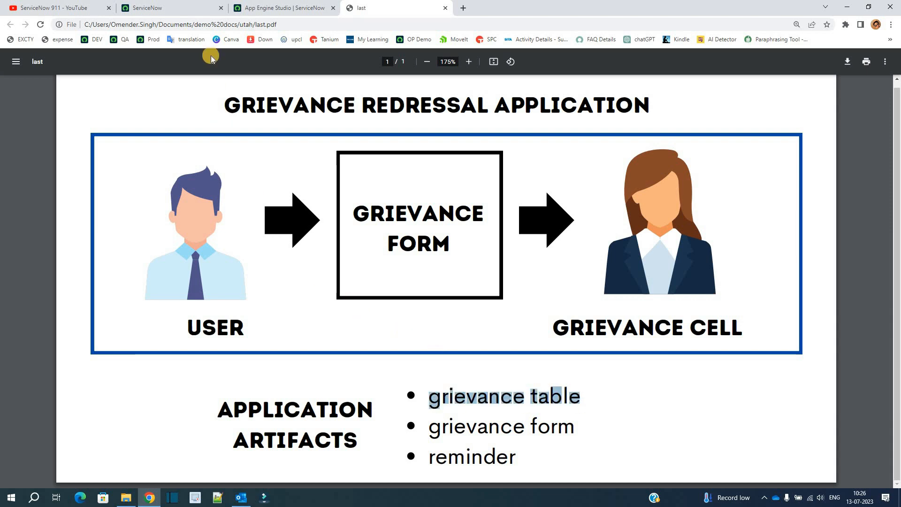
{"action": "key", "text": "super+e"}
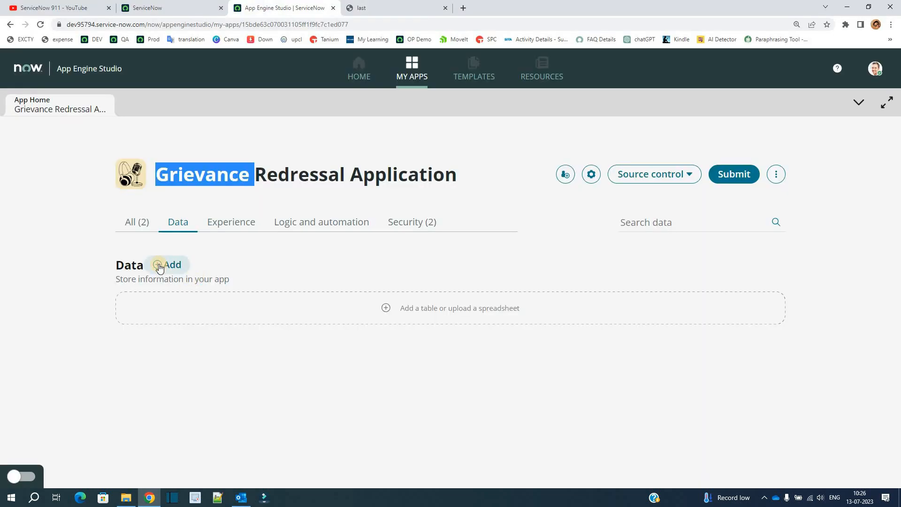
Start a new table from scratch in the app's Data section, with the label Grievance and the table name grievance
{"action": "left_click", "coordinate": [159, 264]}
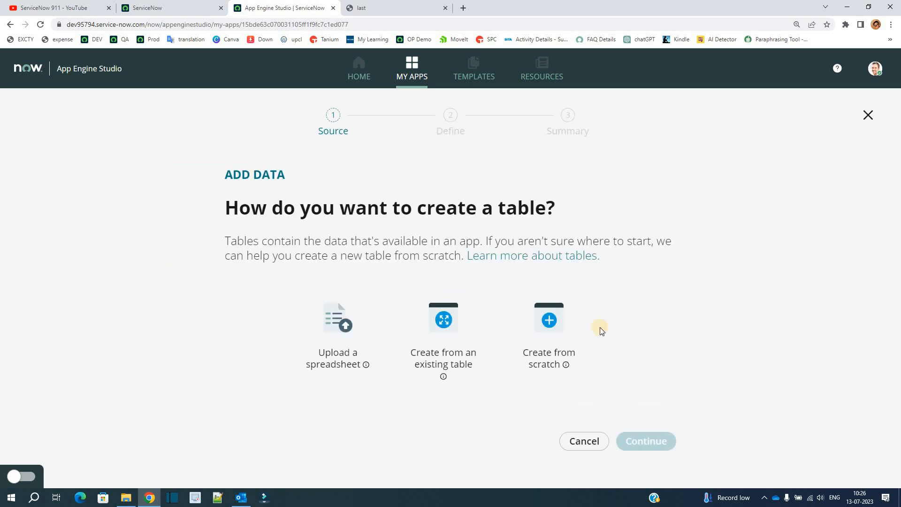
{"action": "left_click", "coordinate": [552, 325]}
{"action": "left_click", "coordinate": [642, 440]}
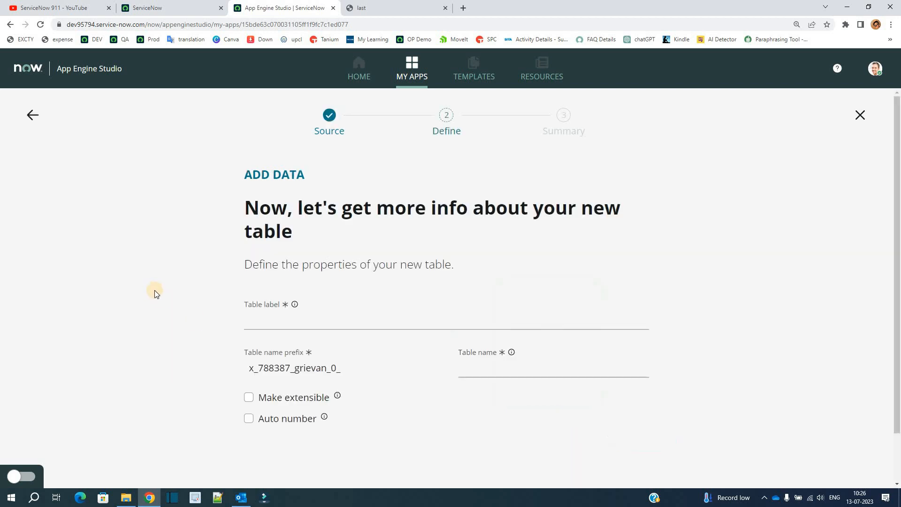
{"action": "left_click", "coordinate": [290, 314]}
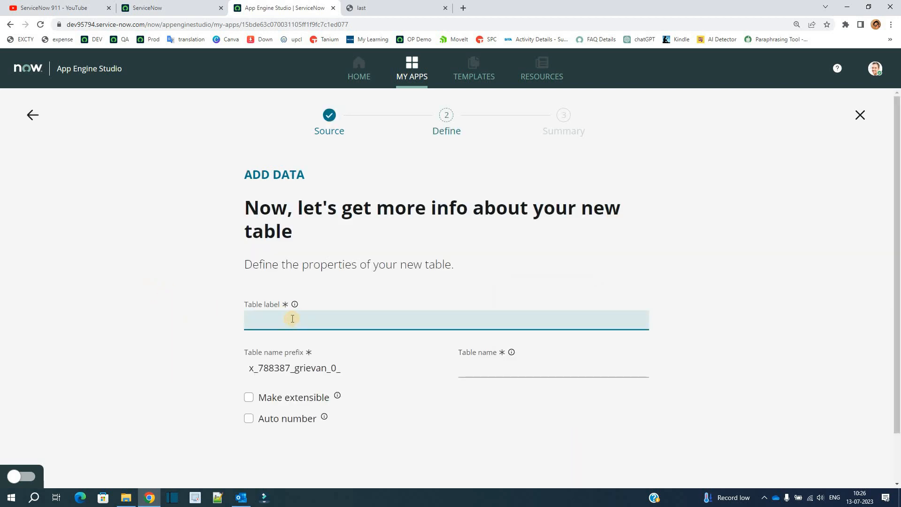
{"action": "type", "text": "Grievance"}
{"action": "left_click", "coordinate": [484, 380]}
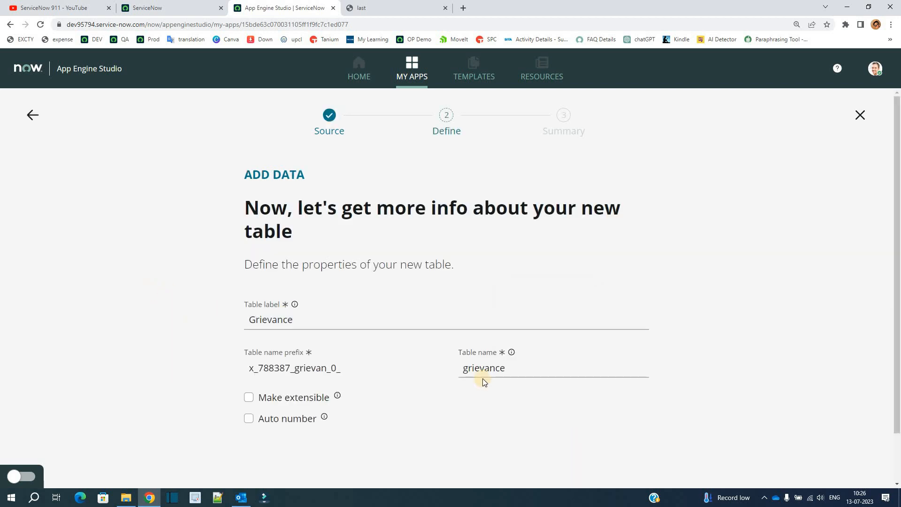
{"action": "left_click", "coordinate": [483, 363]}
{"action": "double_click", "coordinate": [483, 362]}
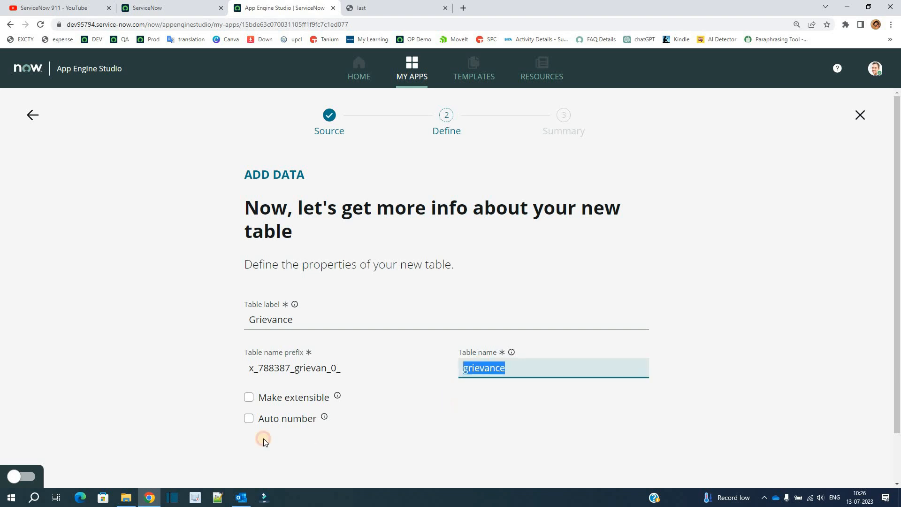
Turn on auto numbering for the new table and proceed to its permissions
{"action": "left_click", "coordinate": [248, 426]}
{"action": "left_click", "coordinate": [248, 419]}
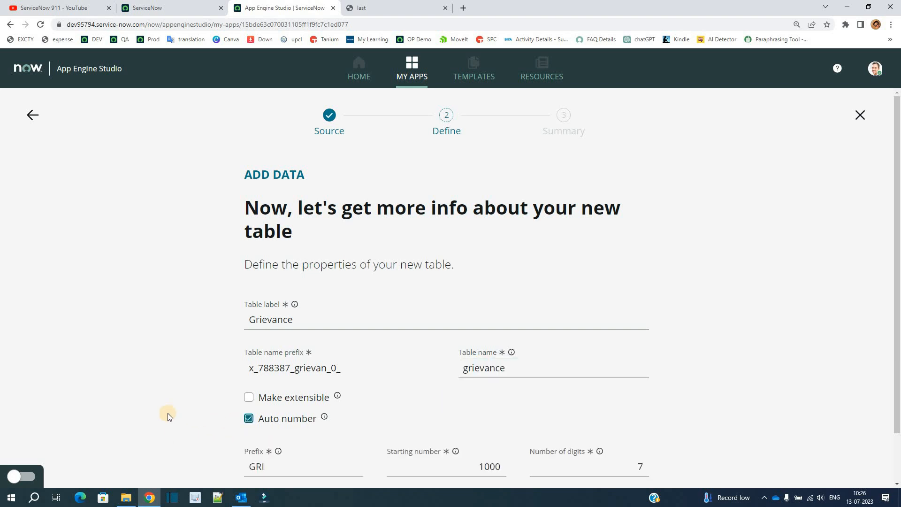
{"action": "scroll", "coordinate": [168, 413], "scroll_direction": "down", "scroll_amount": 2}
{"action": "left_click", "coordinate": [620, 479]}
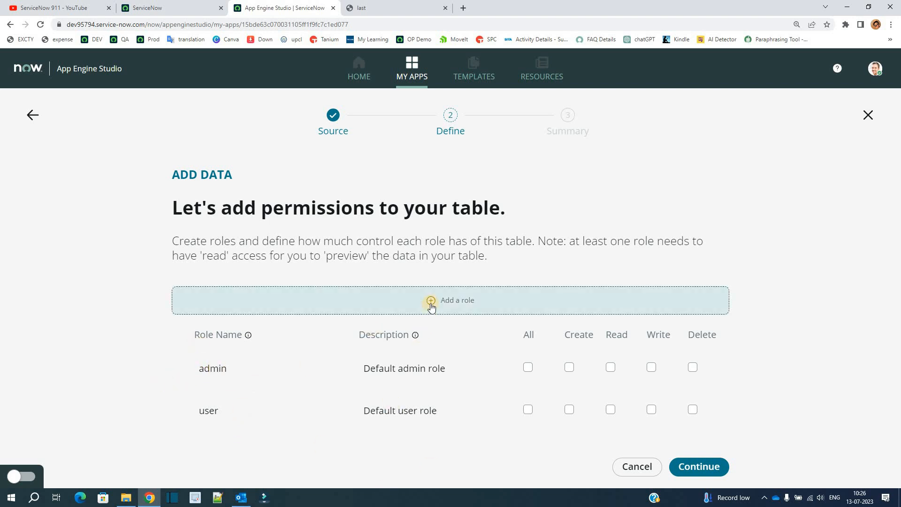
Grant the admin and user roles all permissions on the table, then open the created table for editing
{"action": "left_click", "coordinate": [527, 367]}
{"action": "left_click", "coordinate": [527, 409]}
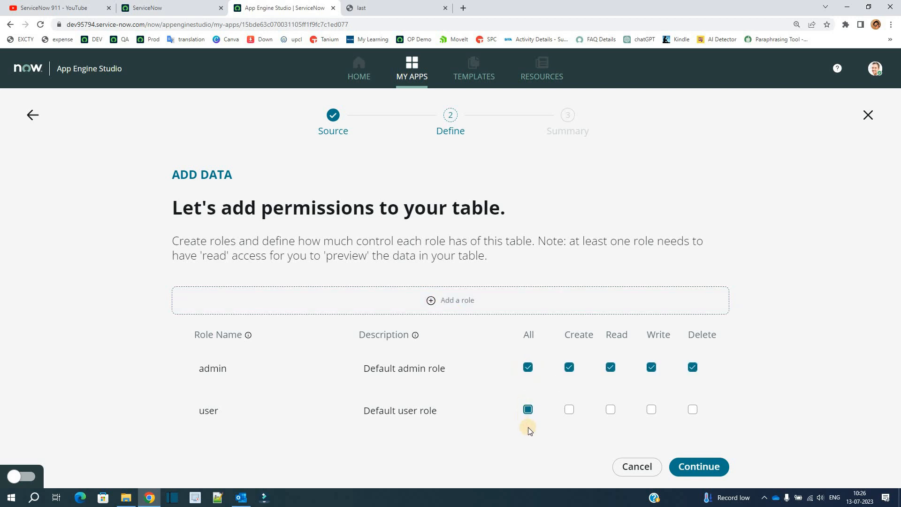
{"action": "left_click", "coordinate": [700, 467]}
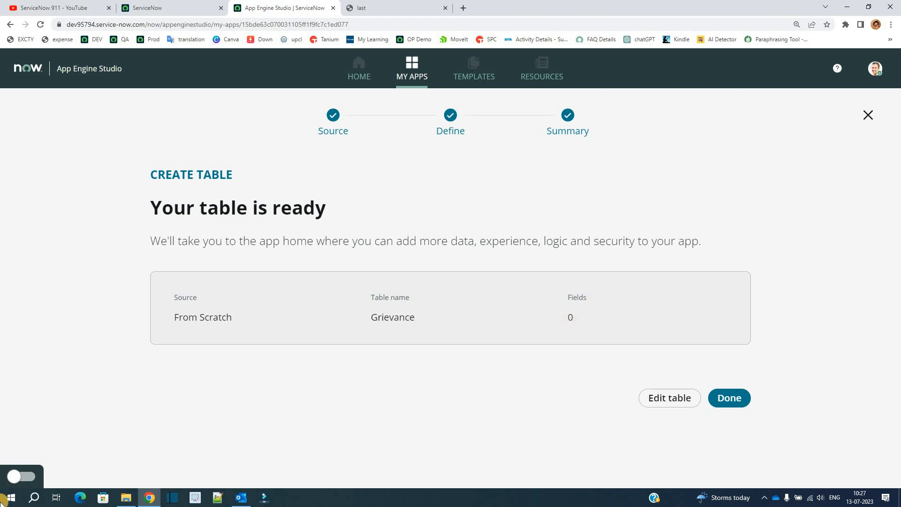
{"action": "left_click", "coordinate": [672, 403]}
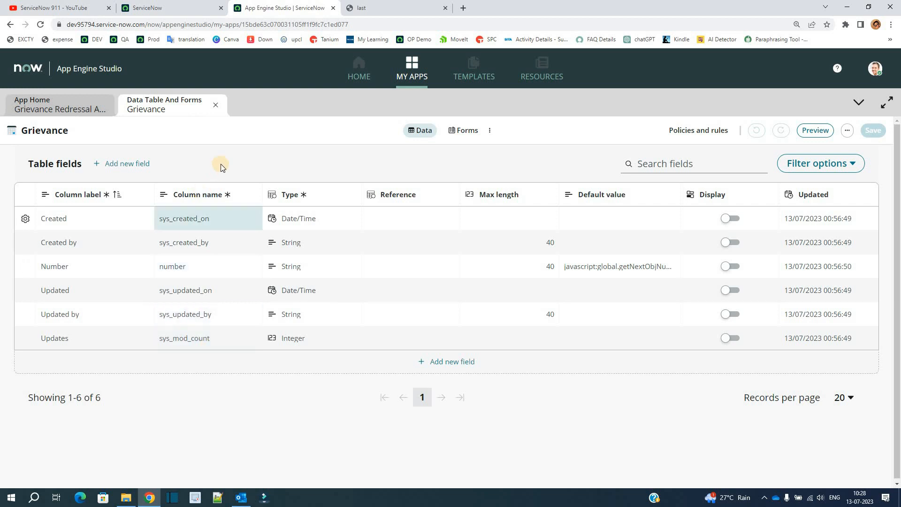
Add a String field labelled "Describe Your Grievances" to the Grievance table
{"action": "left_click", "coordinate": [116, 164]}
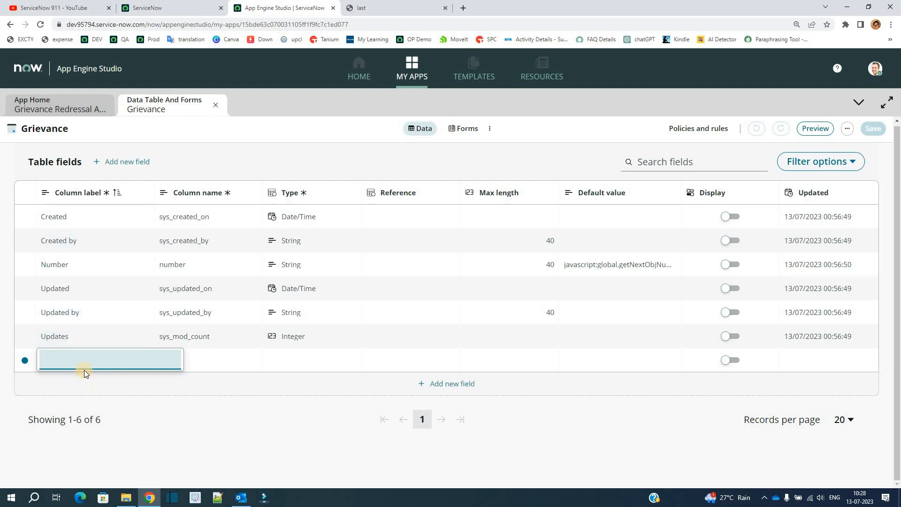
{"action": "type", "text": "Describe Your Grievances"}
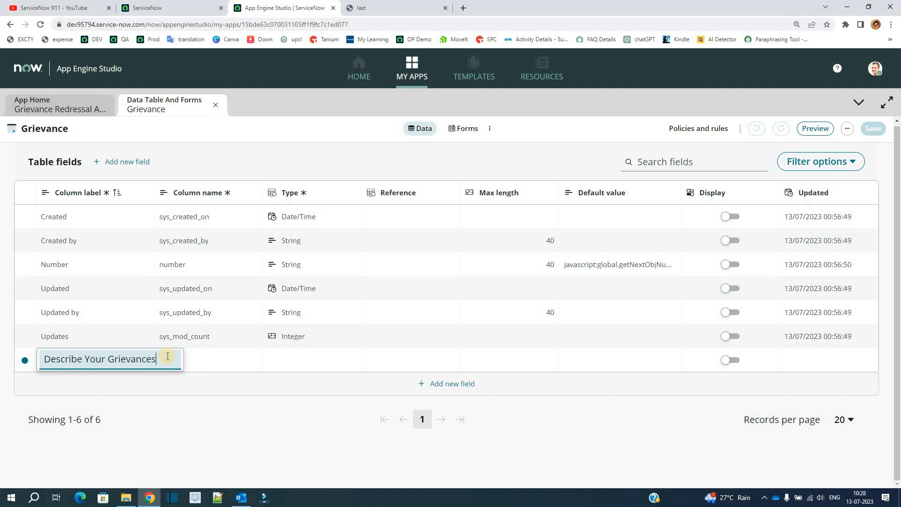
{"action": "key", "text": "Return"}
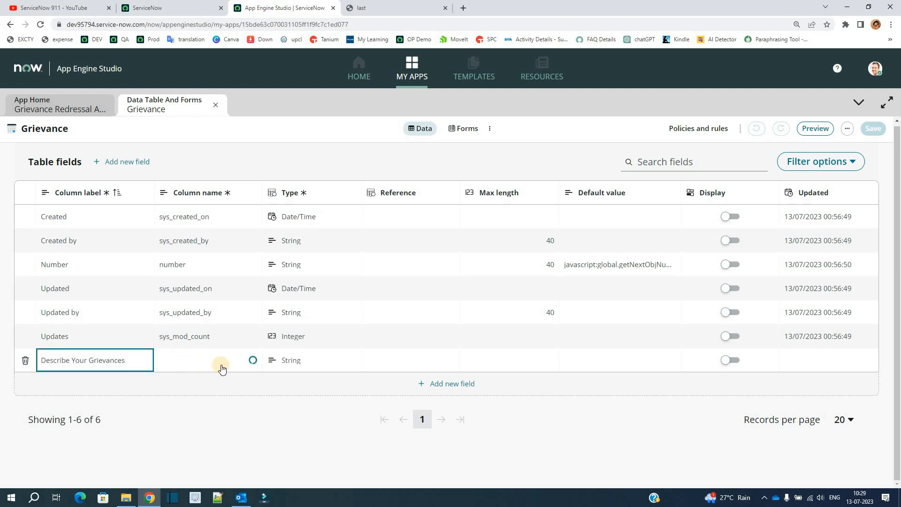
{"action": "left_click", "coordinate": [291, 367]}
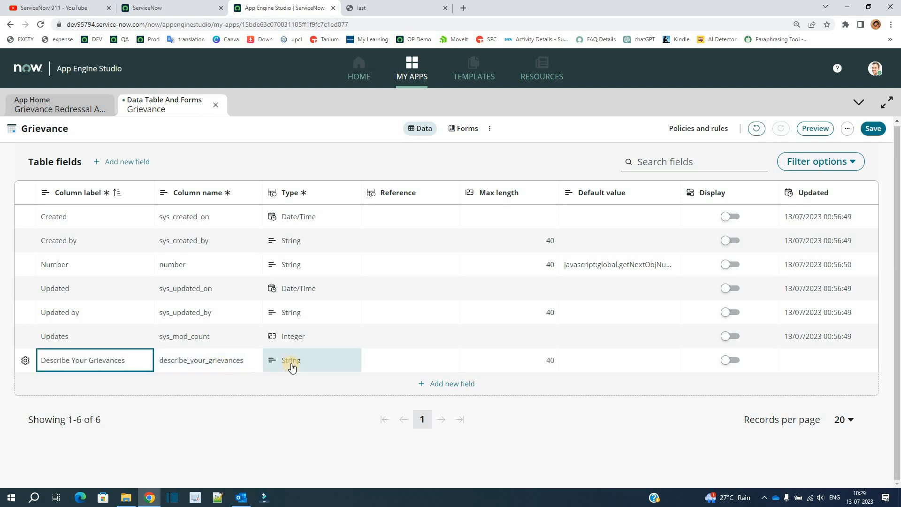
Set the max length of the Describe Your Grievances field to 500
{"action": "left_click", "coordinate": [537, 362]}
{"action": "left_click", "coordinate": [537, 362]}
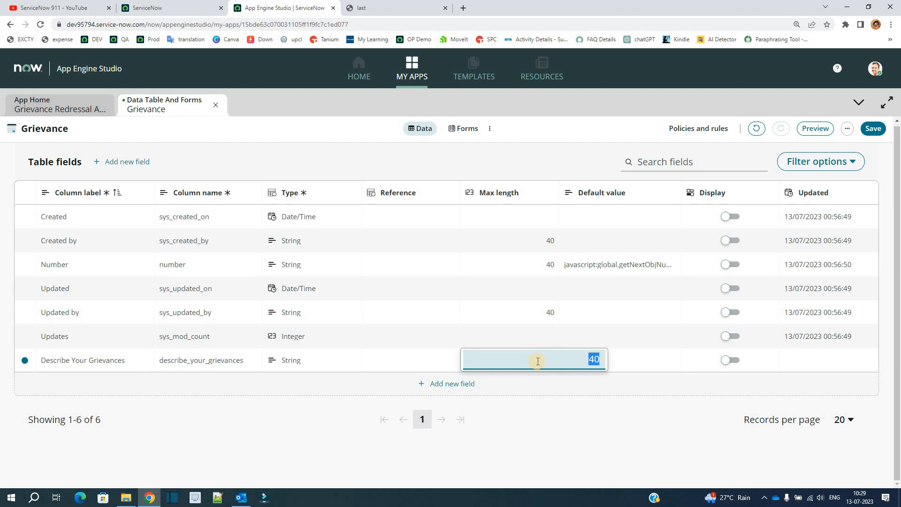
{"action": "type", "text": "500"}
{"action": "key", "text": "Return"}
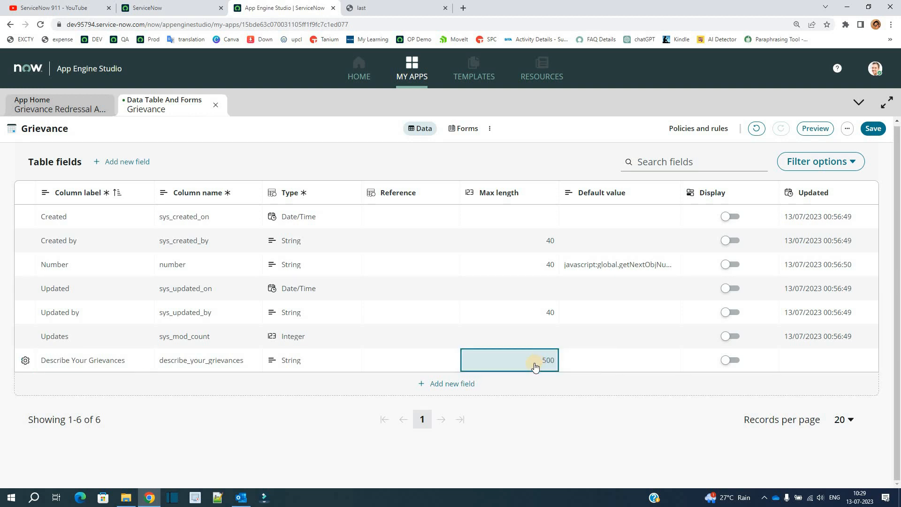
Add another field labelled "Redressal Group" to the Grievance table
{"action": "left_click", "coordinate": [450, 384]}
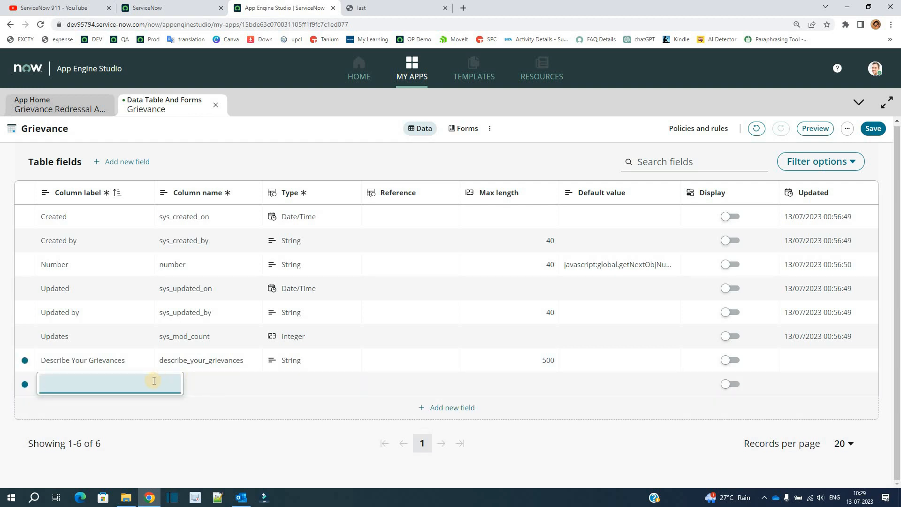
{"action": "type", "text": "Redressal Group"}
{"action": "key", "text": "Return"}
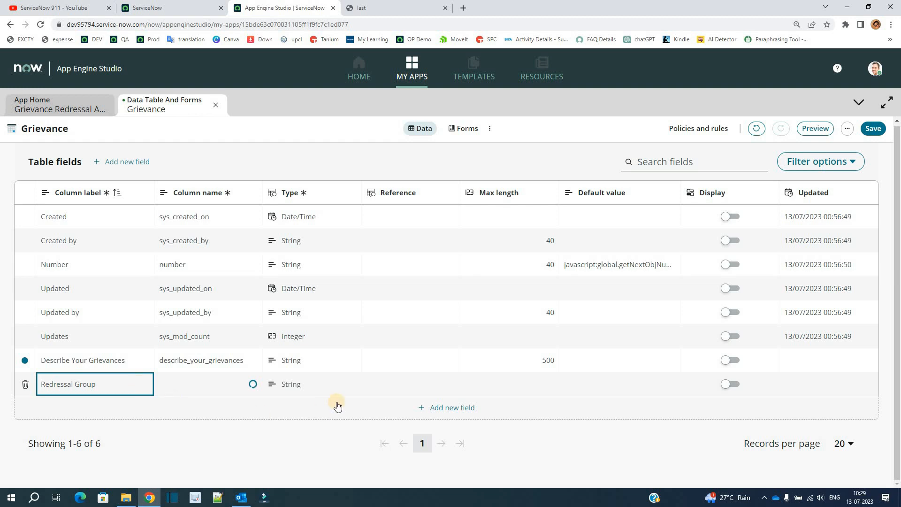
Make the Redressal Group field a Reference to the Group table (sys_user_group) and save the table
{"action": "left_click", "coordinate": [298, 387]}
{"action": "left_click", "coordinate": [298, 386]}
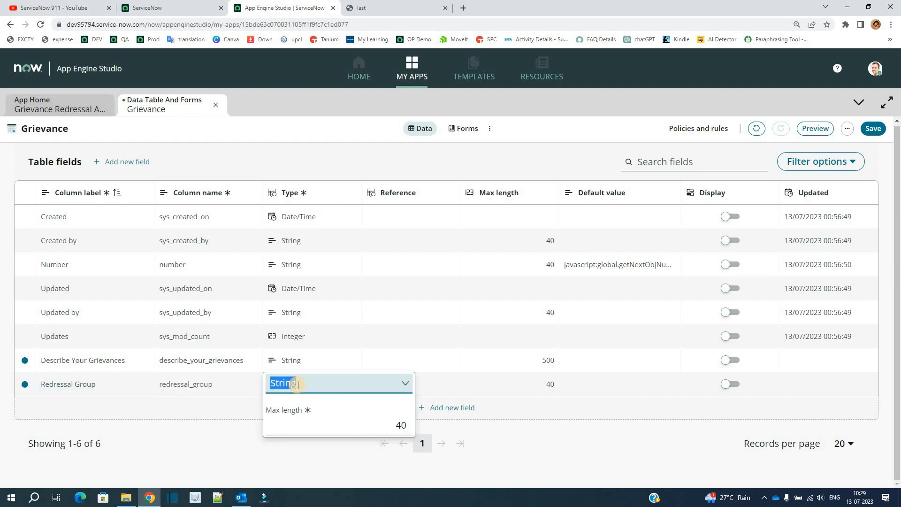
{"action": "left_click", "coordinate": [300, 424]}
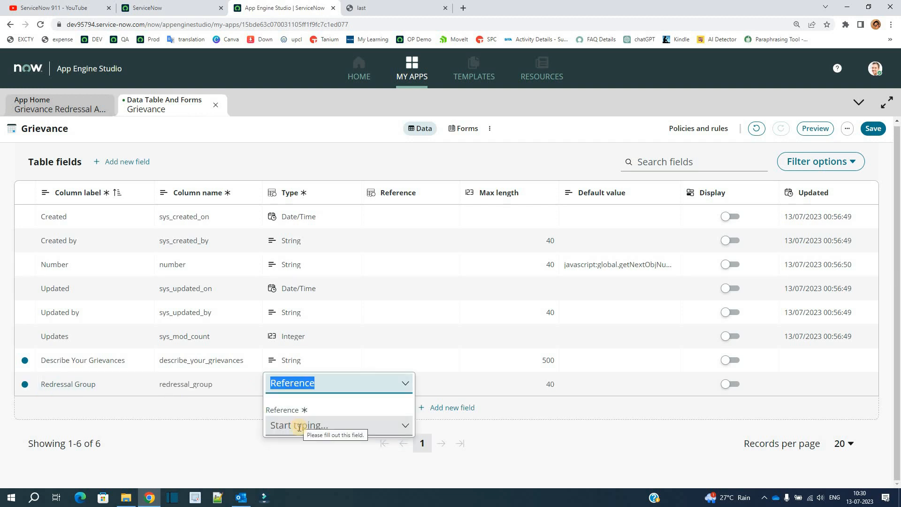
{"action": "left_click", "coordinate": [299, 426]}
{"action": "type", "text": "group"}
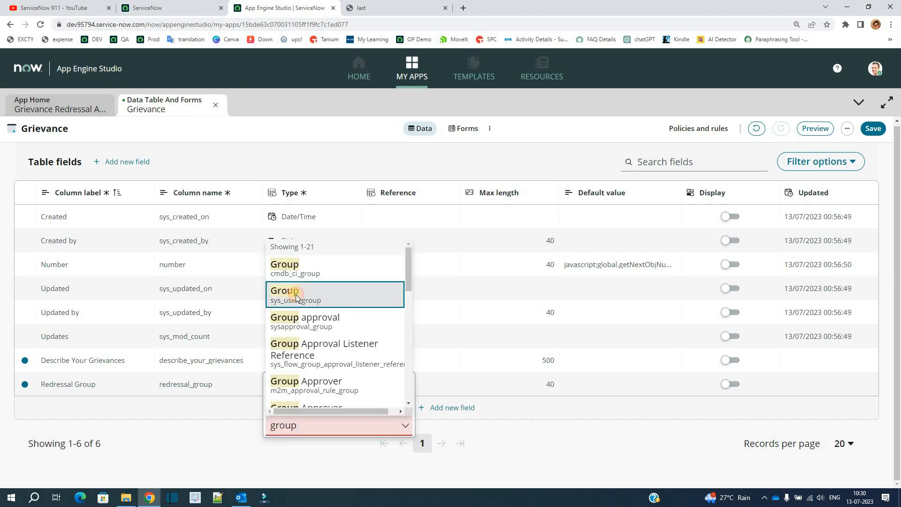
{"action": "left_click", "coordinate": [294, 296]}
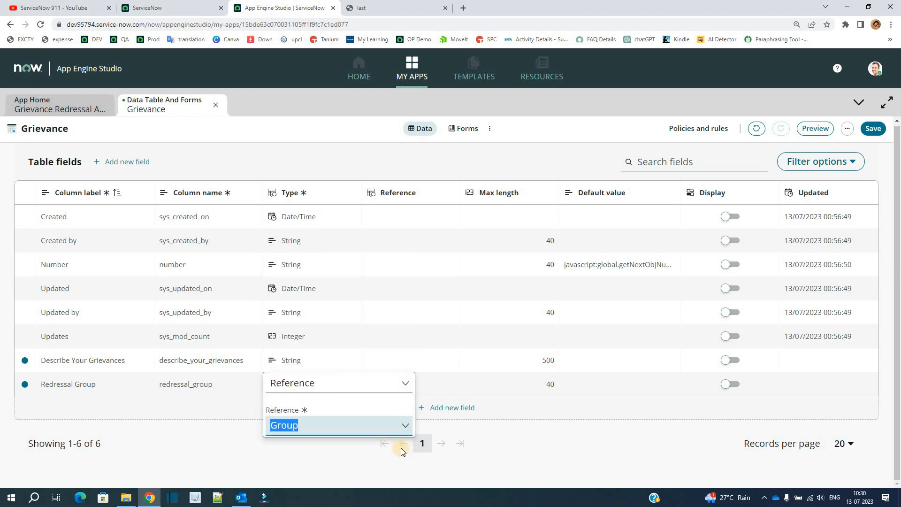
{"action": "left_click", "coordinate": [437, 421]}
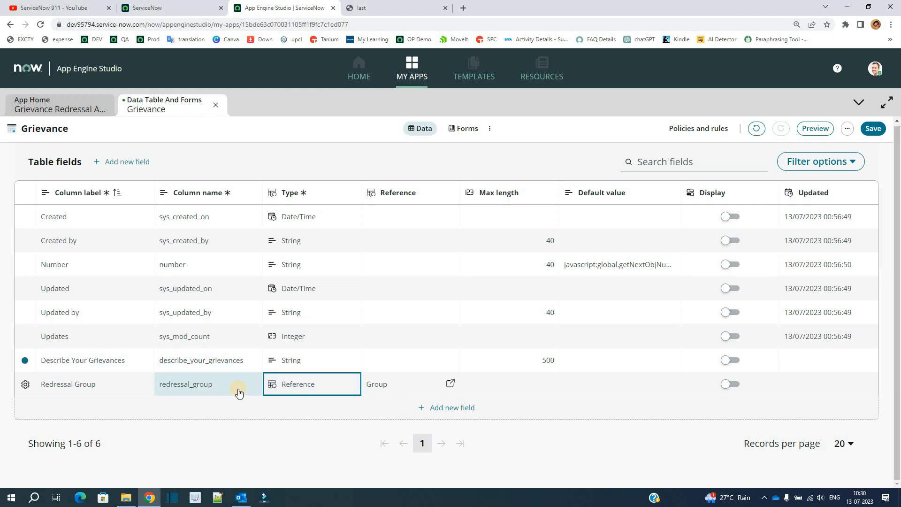
{"action": "left_click", "coordinate": [874, 129]}
Return to the app home and start adding a Record producer to the app's Experience section
{"action": "left_click", "coordinate": [30, 97]}
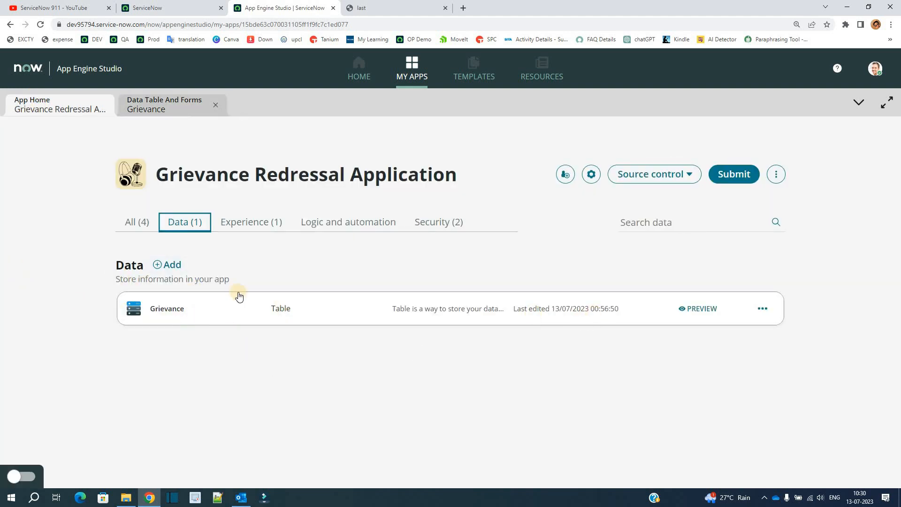
{"action": "left_click", "coordinate": [249, 222]}
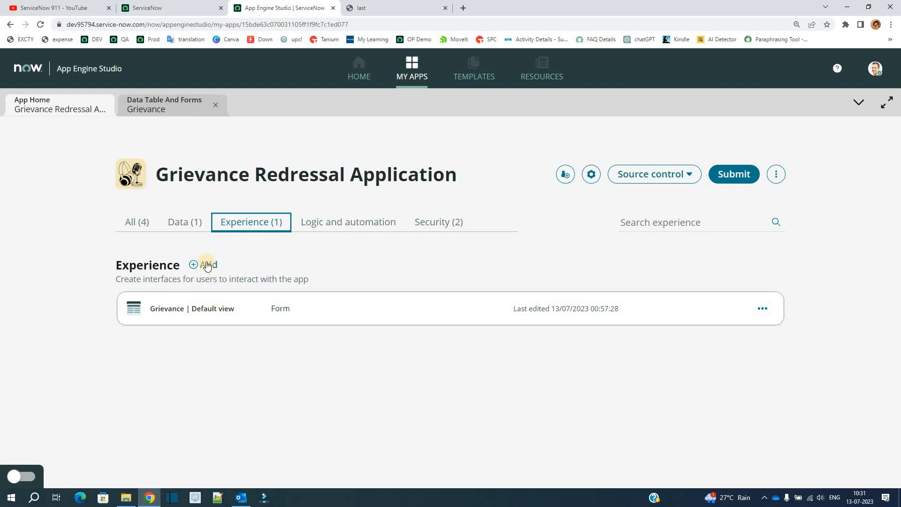
{"action": "left_click", "coordinate": [186, 227]}
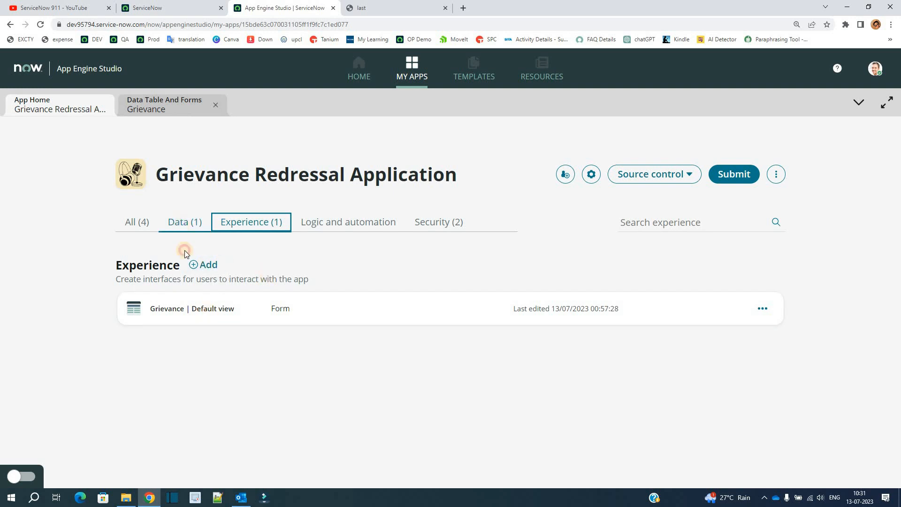
{"action": "left_click", "coordinate": [233, 223]}
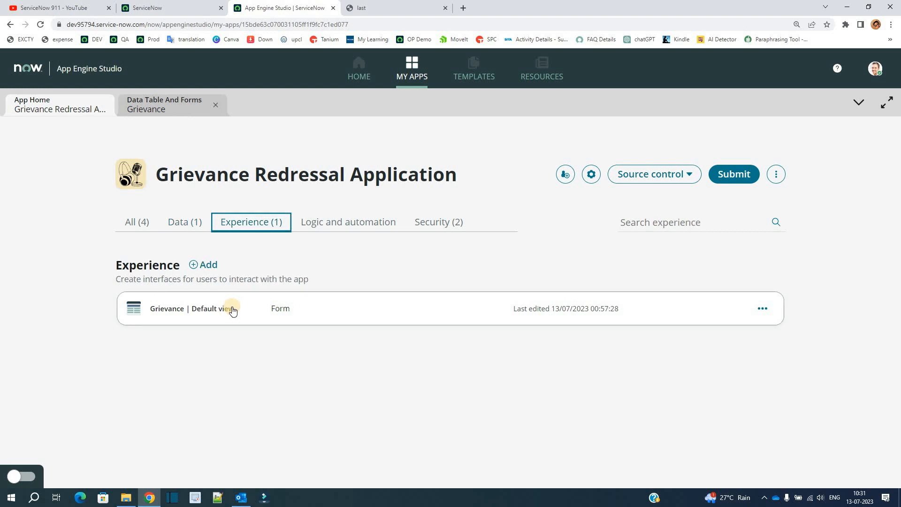
{"action": "left_click", "coordinate": [202, 264]}
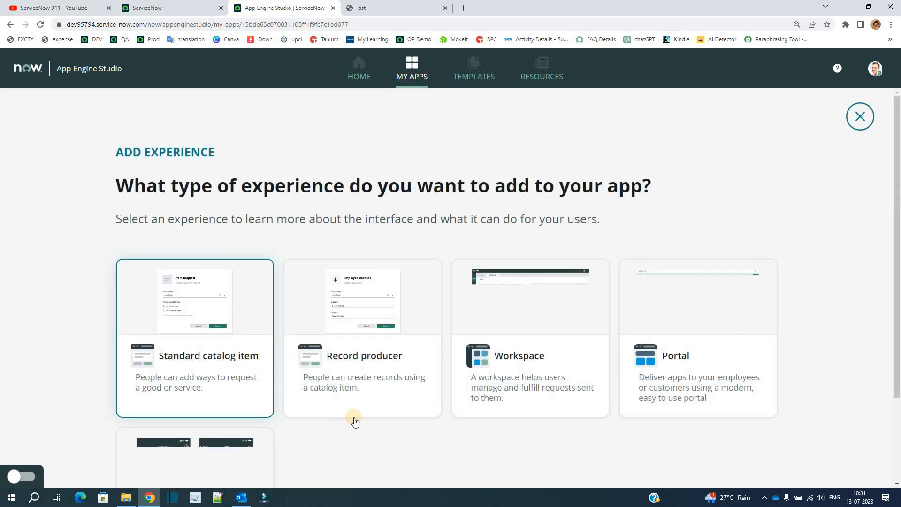
{"action": "left_click", "coordinate": [363, 332]}
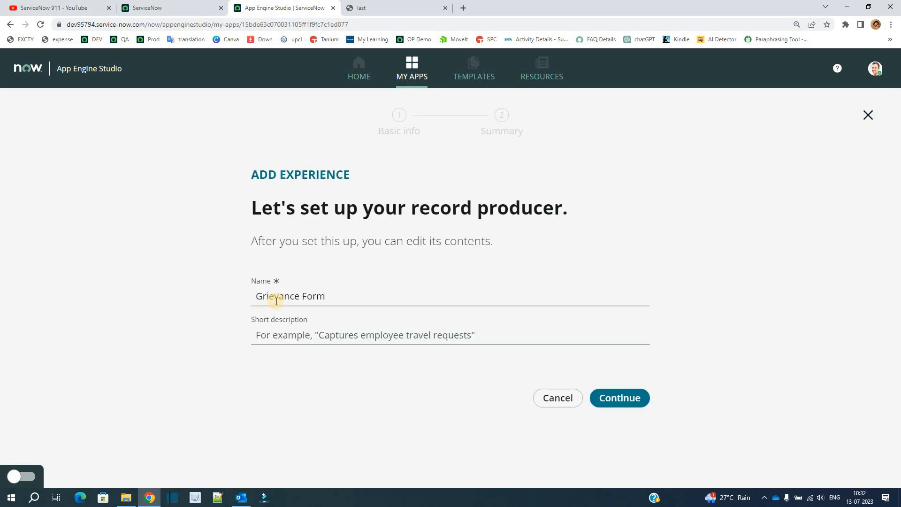
Create the record producer with the name "Grievance Form" and the short description "Grievance Form for users"
{"action": "left_click", "coordinate": [276, 301]}
{"action": "key", "text": "ctrl+a"}
{"action": "key", "text": "ctrl+c"}
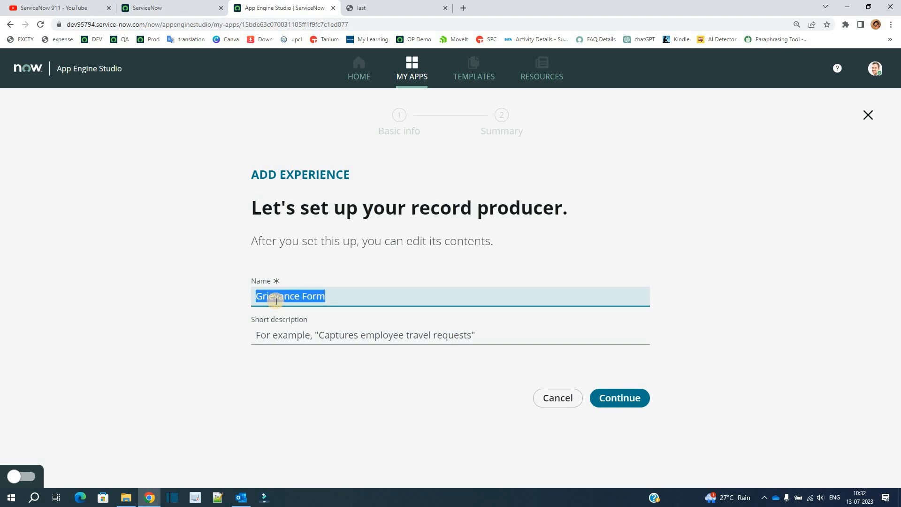
{"action": "left_click", "coordinate": [277, 339]}
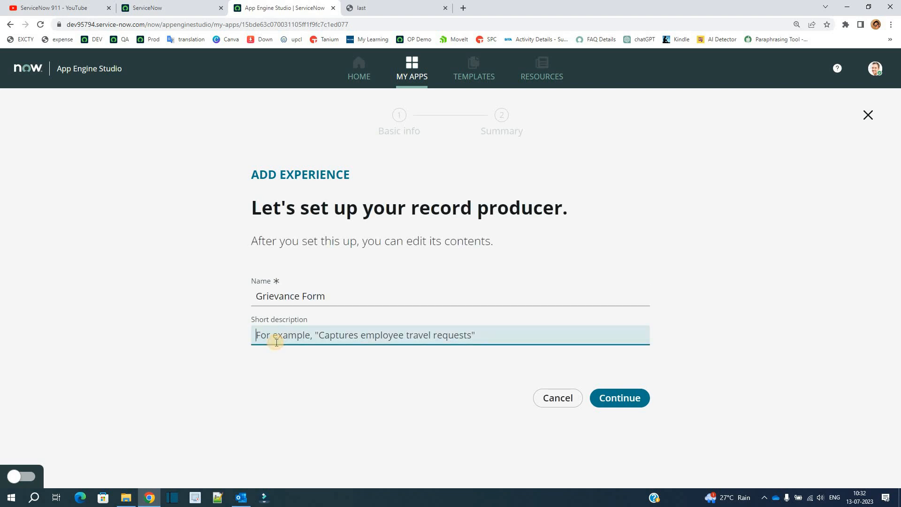
{"action": "key", "text": "ctrl+v"}
{"action": "type", "text": "for users"}
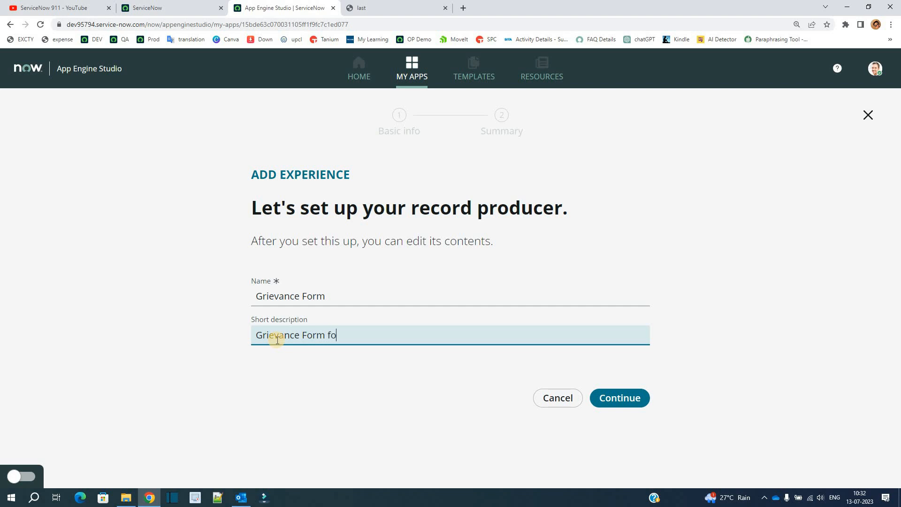
{"action": "left_click", "coordinate": [258, 412]}
{"action": "left_click", "coordinate": [619, 399]}
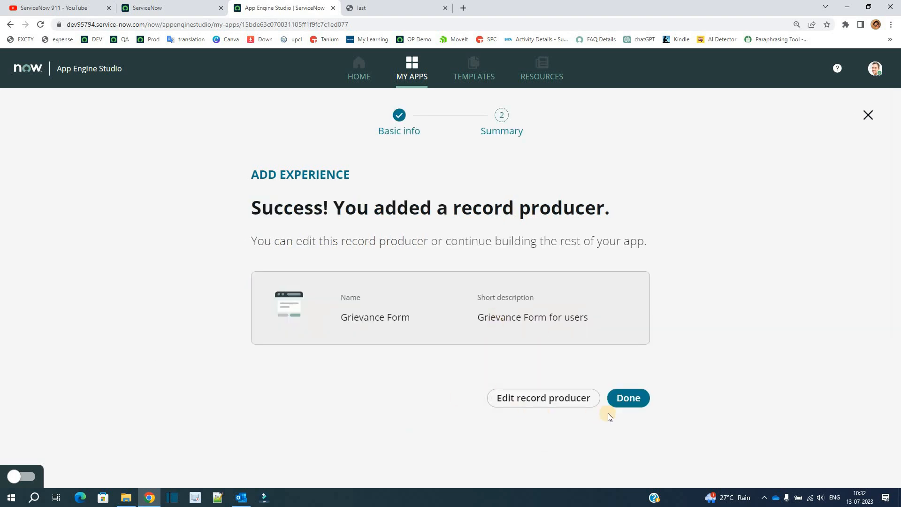
Open the Grievance Form record producer for editing, look over its details and go to its Destination settings
{"action": "left_click", "coordinate": [557, 402]}
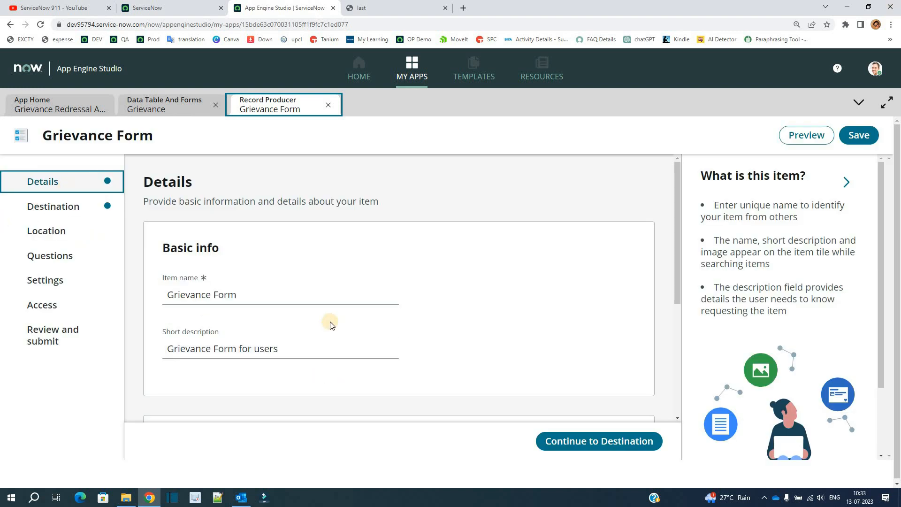
{"action": "scroll", "coordinate": [325, 322], "scroll_direction": "down", "scroll_amount": 5}
{"action": "left_click", "coordinate": [65, 210]}
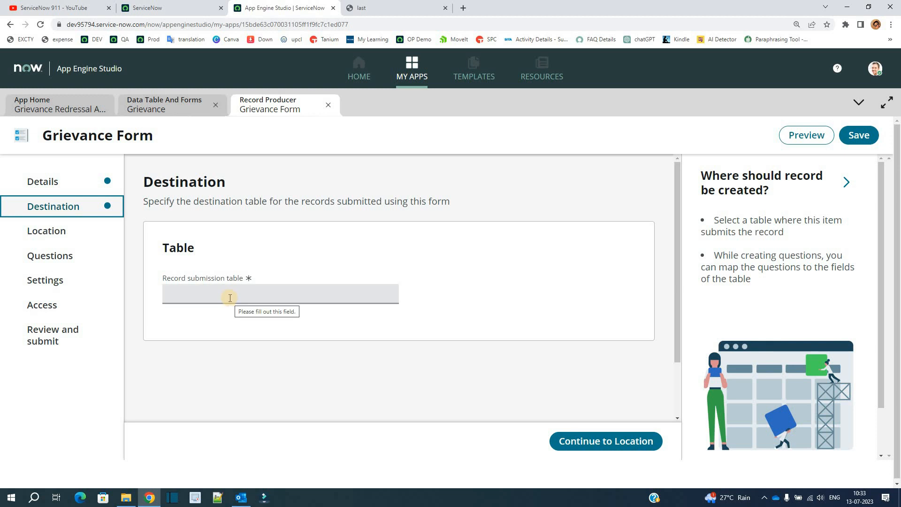
Set the record submission table to Grievance and continue to the Location settings
{"action": "left_click", "coordinate": [230, 297]}
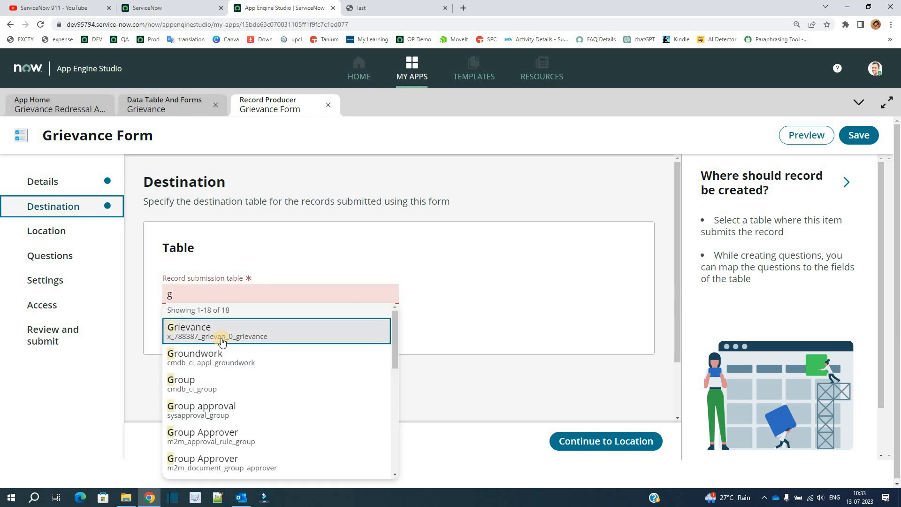
{"action": "left_click", "coordinate": [226, 333]}
{"action": "left_click", "coordinate": [576, 436]}
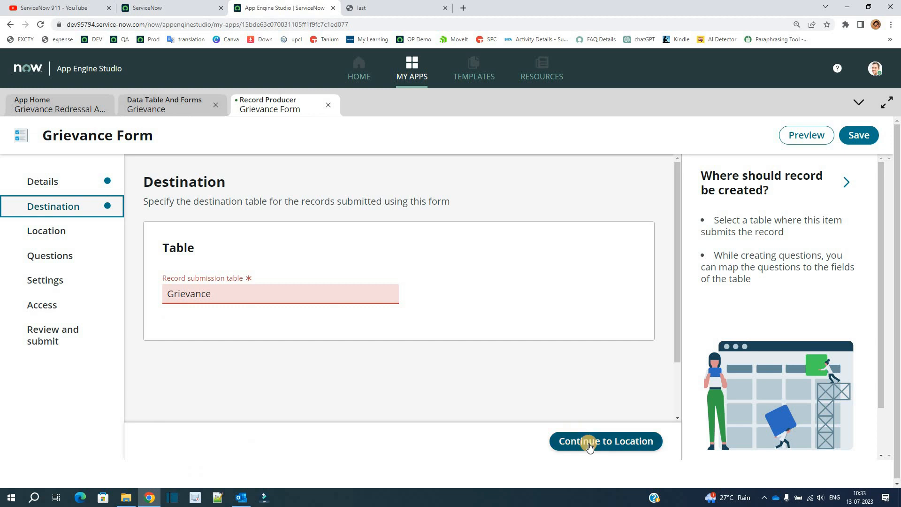
{"action": "left_click", "coordinate": [637, 444]}
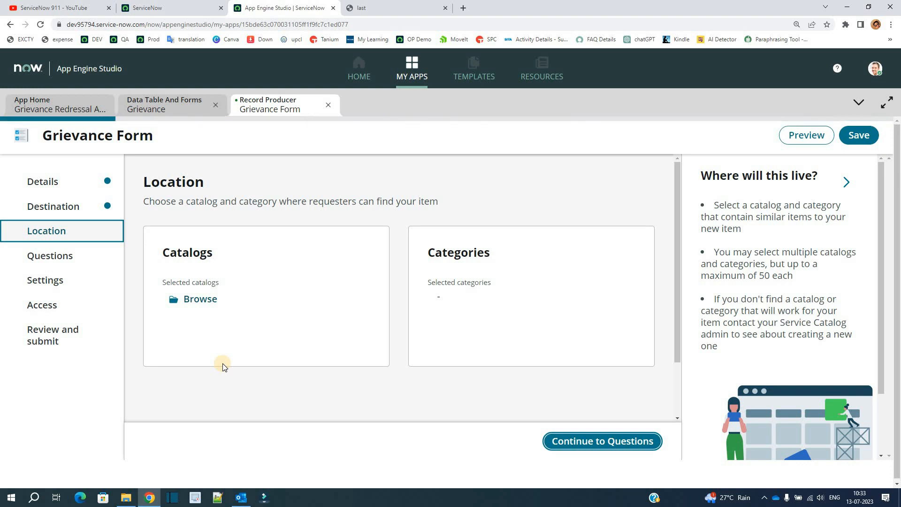
Assign the record producer to the Service Catalog and save the catalog selection
{"action": "left_click", "coordinate": [196, 301]}
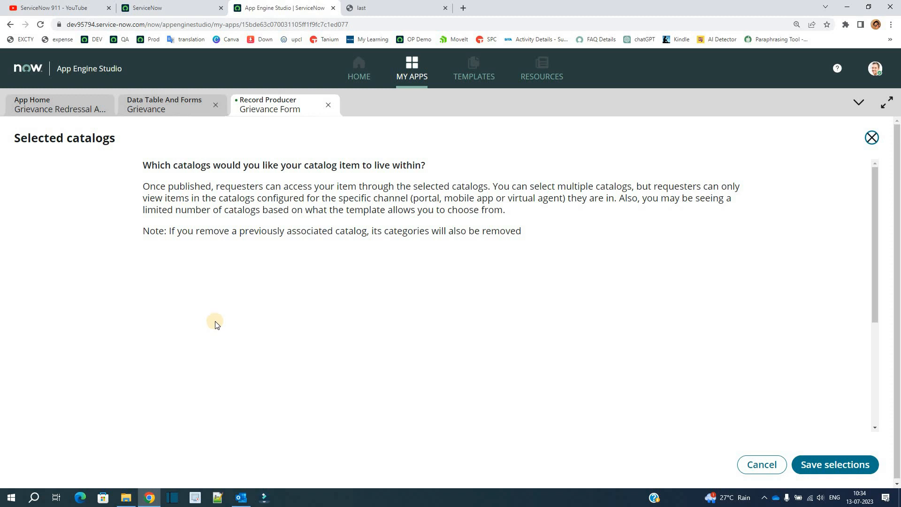
{"action": "left_click", "coordinate": [257, 328]}
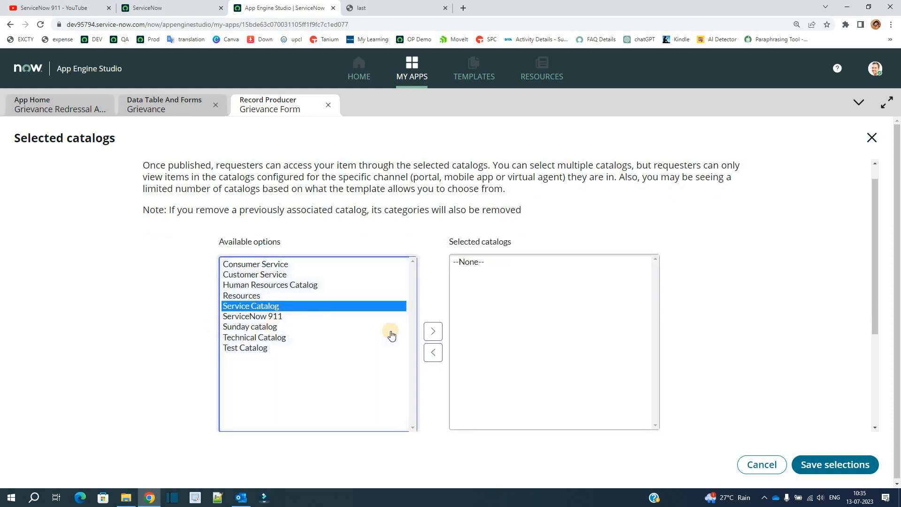
{"action": "left_click", "coordinate": [433, 332]}
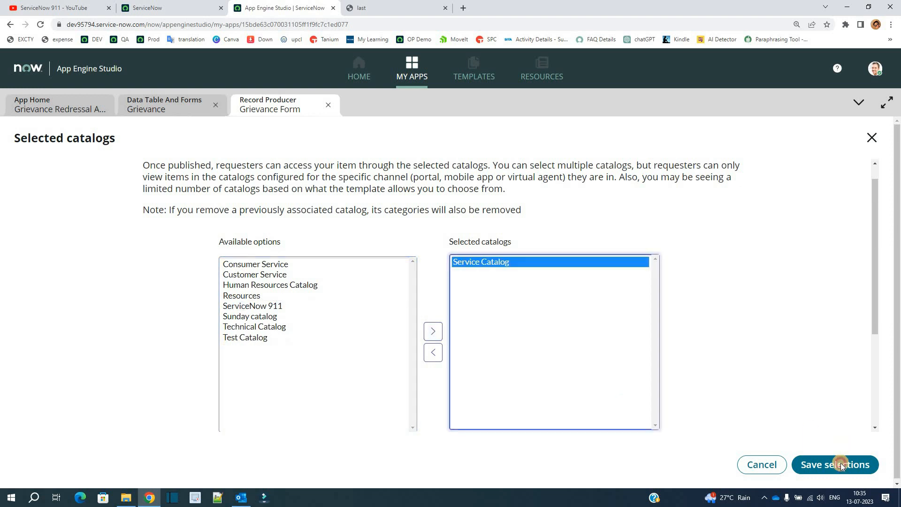
{"action": "left_click", "coordinate": [841, 463]}
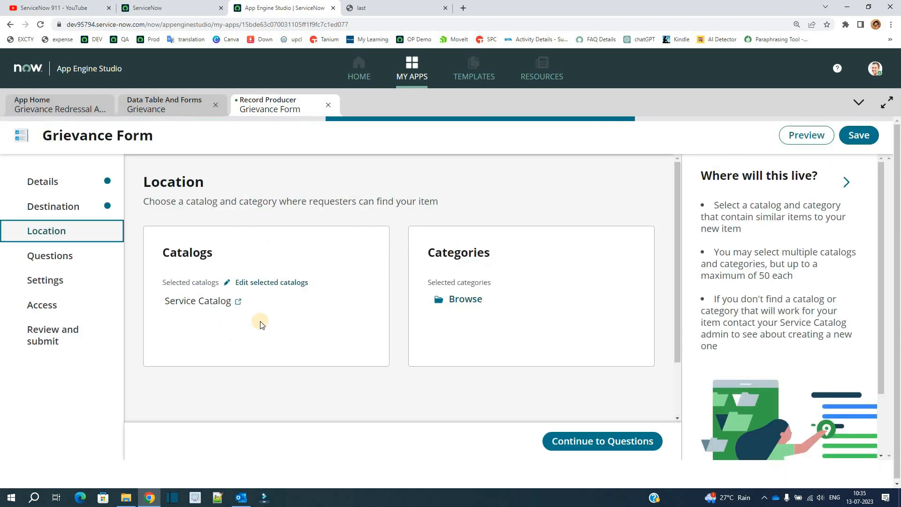
Assign the record producer to the "Can We Help You?" category and save the category selection
{"action": "left_click", "coordinate": [464, 301]}
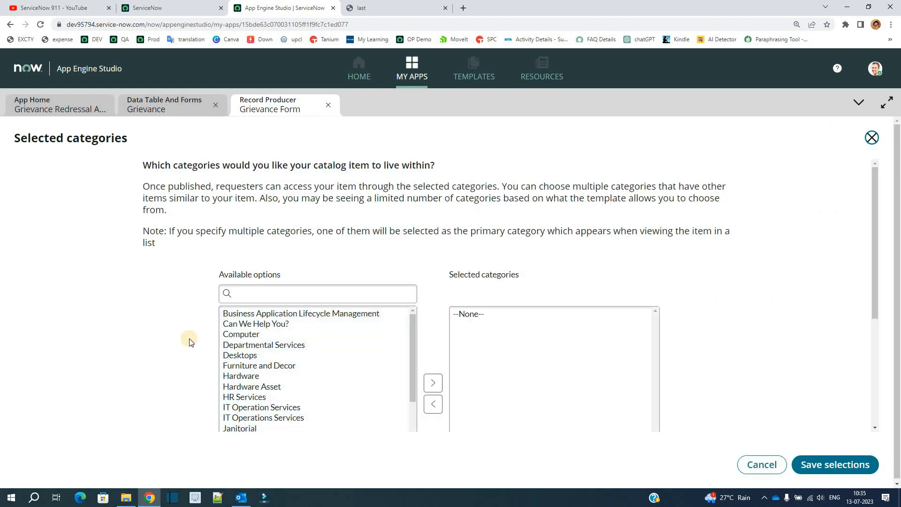
{"action": "left_click", "coordinate": [277, 323]}
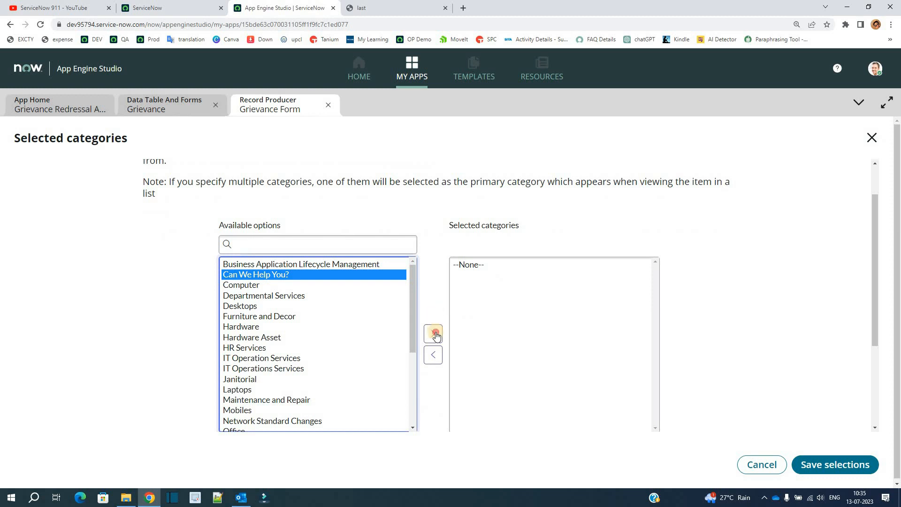
{"action": "left_click", "coordinate": [433, 333]}
{"action": "left_click", "coordinate": [835, 464]}
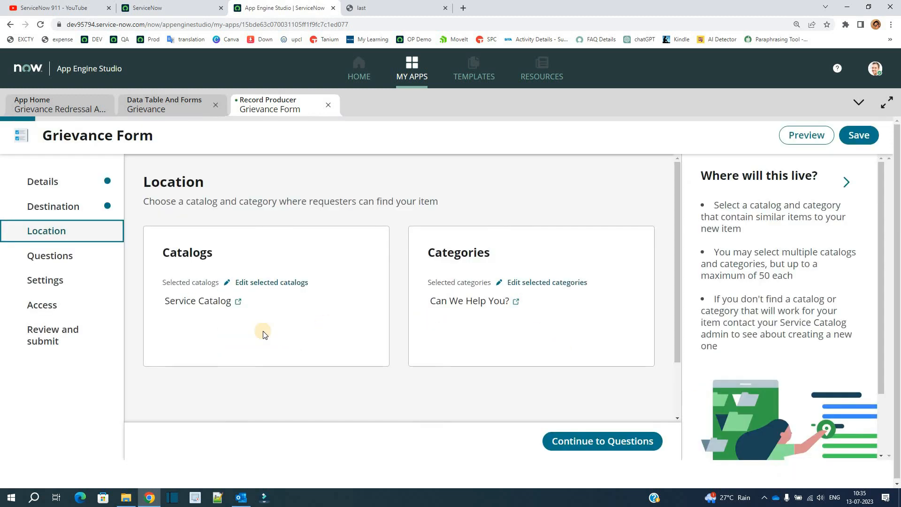
Continue to Questions and start a new Text question with the Multi-line subtype
{"action": "left_click", "coordinate": [597, 442]}
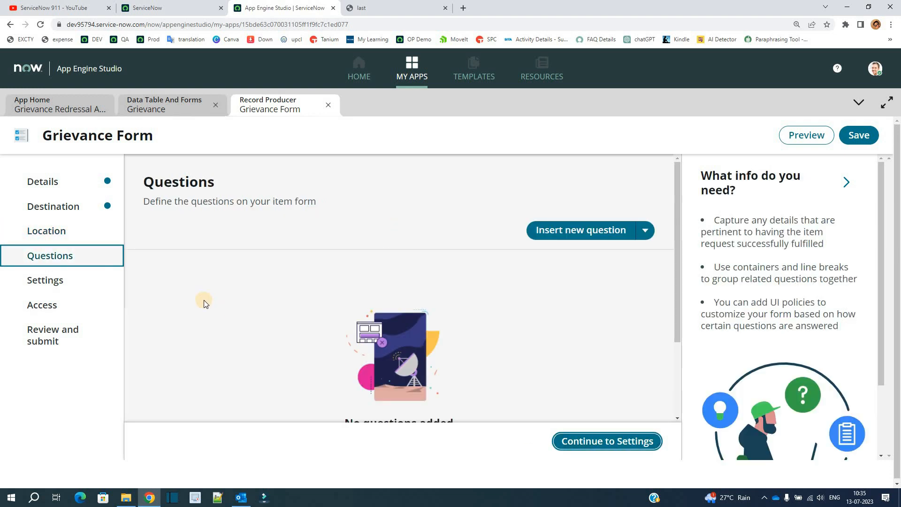
{"action": "left_click", "coordinate": [591, 231]}
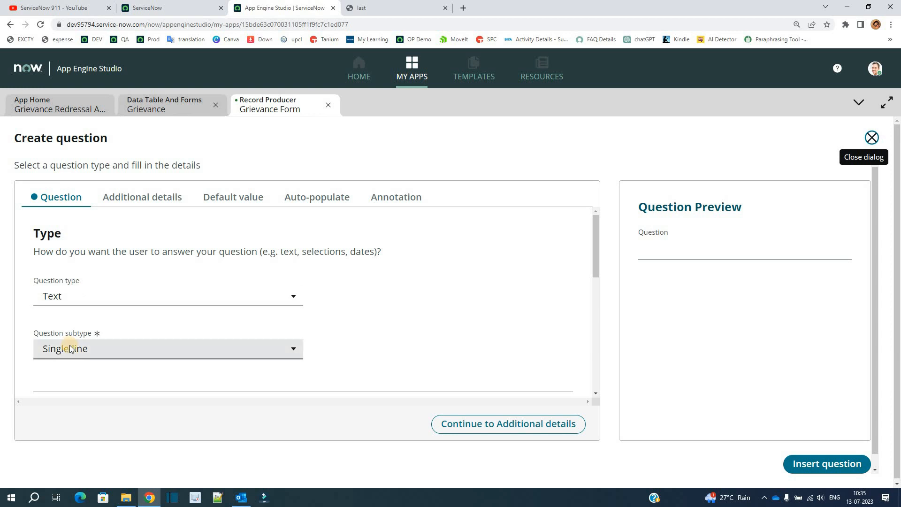
{"action": "scroll", "coordinate": [74, 281], "scroll_direction": "down", "scroll_amount": 2}
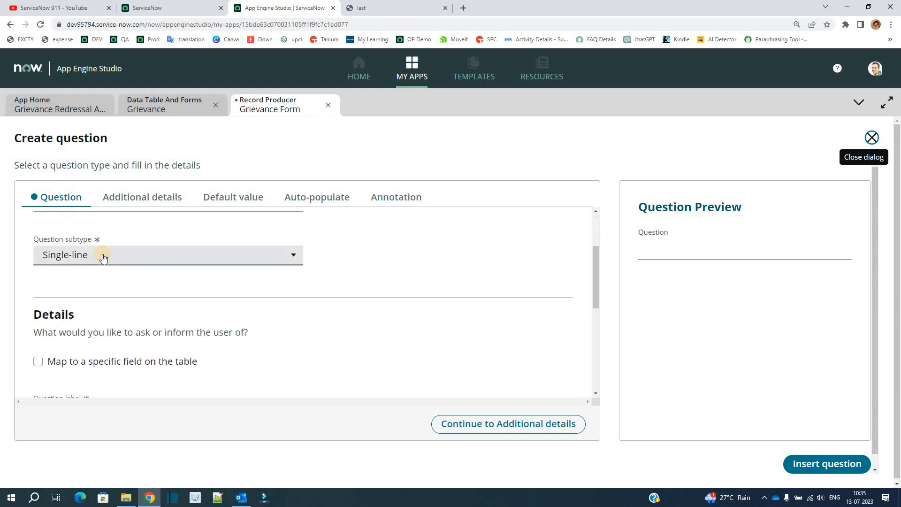
{"action": "left_click", "coordinate": [103, 258]}
{"action": "left_click", "coordinate": [96, 295]}
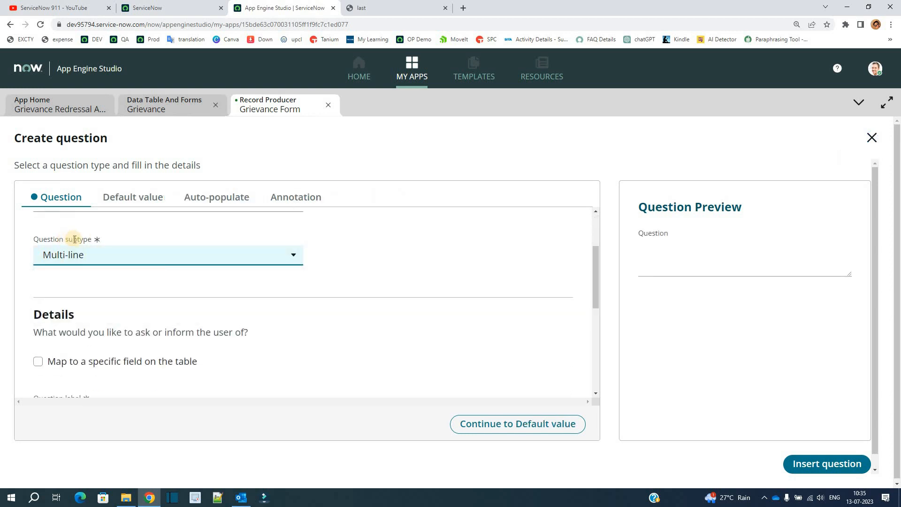
{"action": "left_click", "coordinate": [109, 275]}
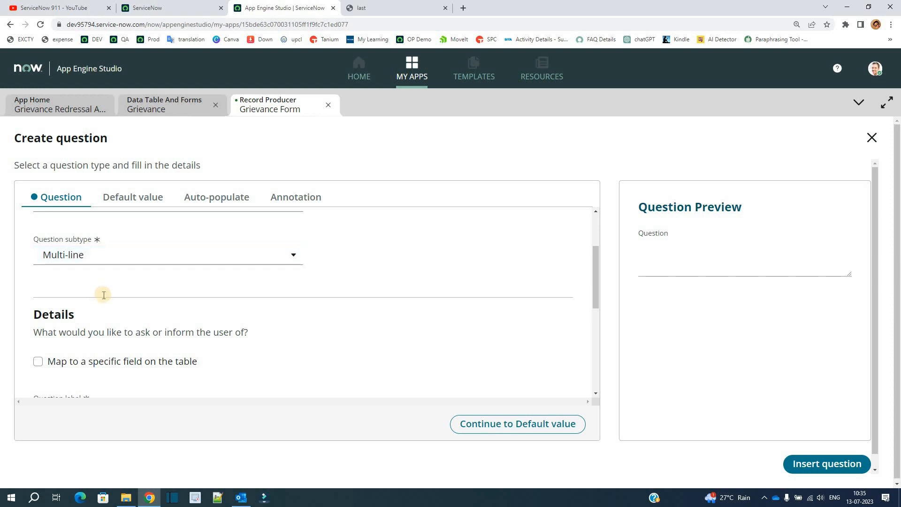
Map the question to the Describe Your Grievances table field and label it "Describe Your Grievance"
{"action": "scroll", "coordinate": [60, 268], "scroll_direction": "down", "scroll_amount": 2}
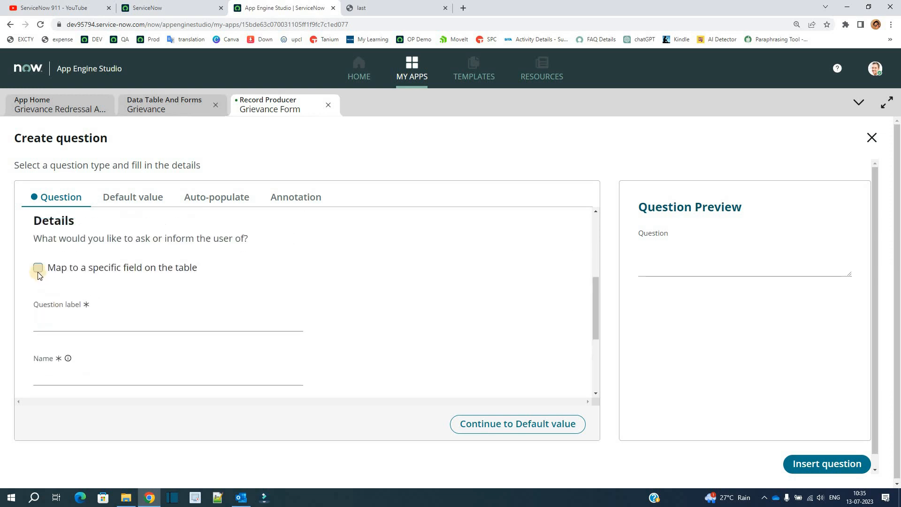
{"action": "left_click", "coordinate": [37, 269]}
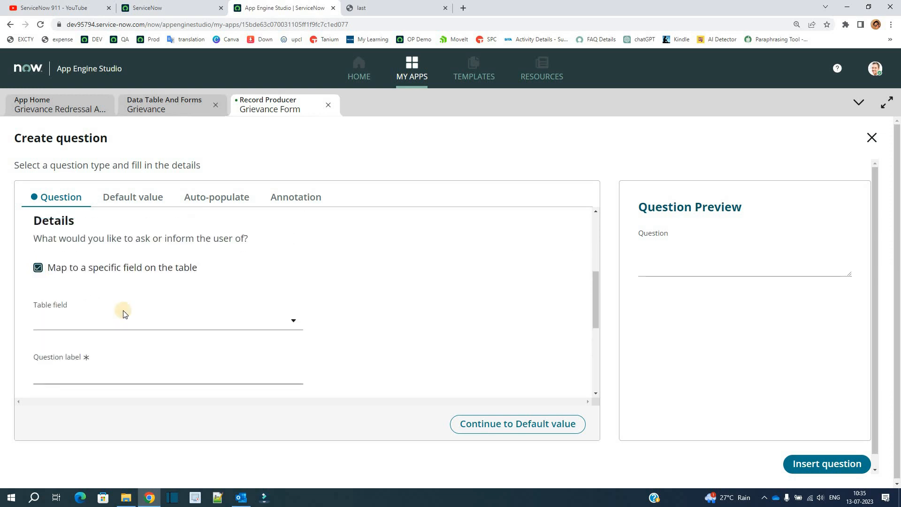
{"action": "left_click", "coordinate": [271, 321]}
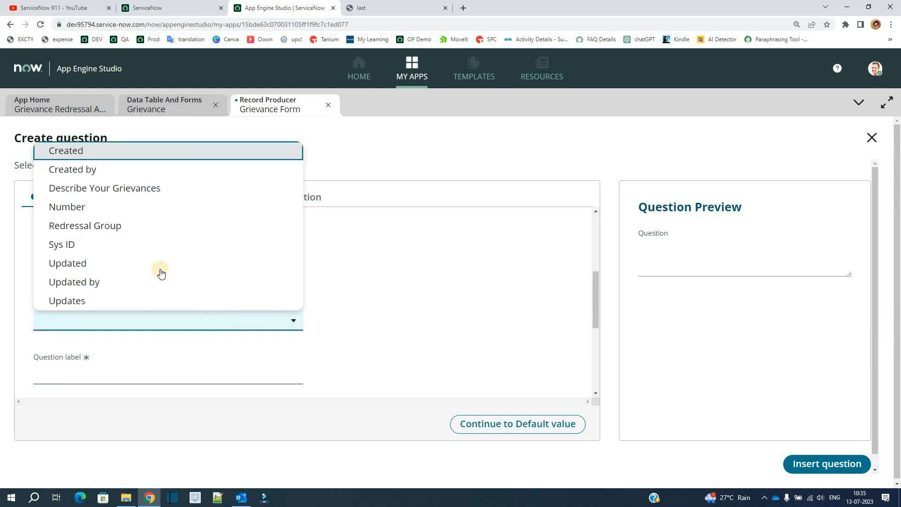
{"action": "left_click", "coordinate": [117, 193]}
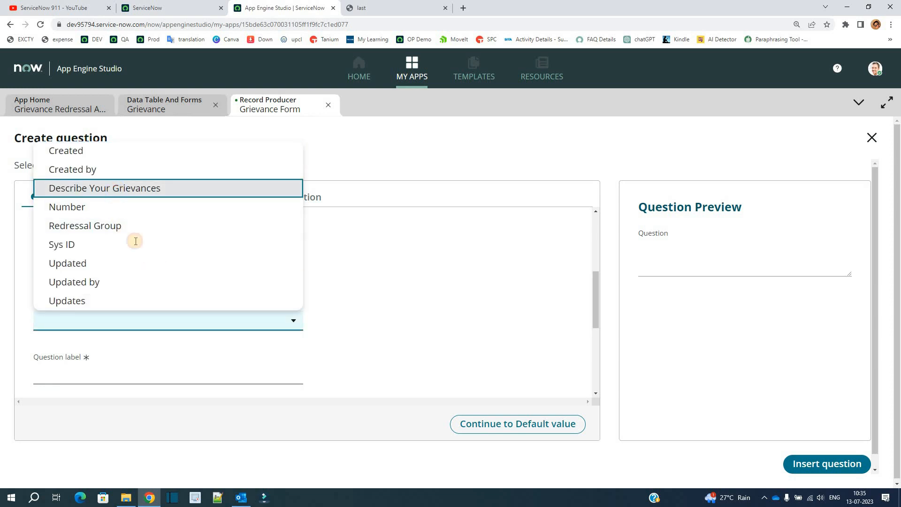
{"action": "scroll", "coordinate": [240, 250], "scroll_direction": "down", "scroll_amount": 3}
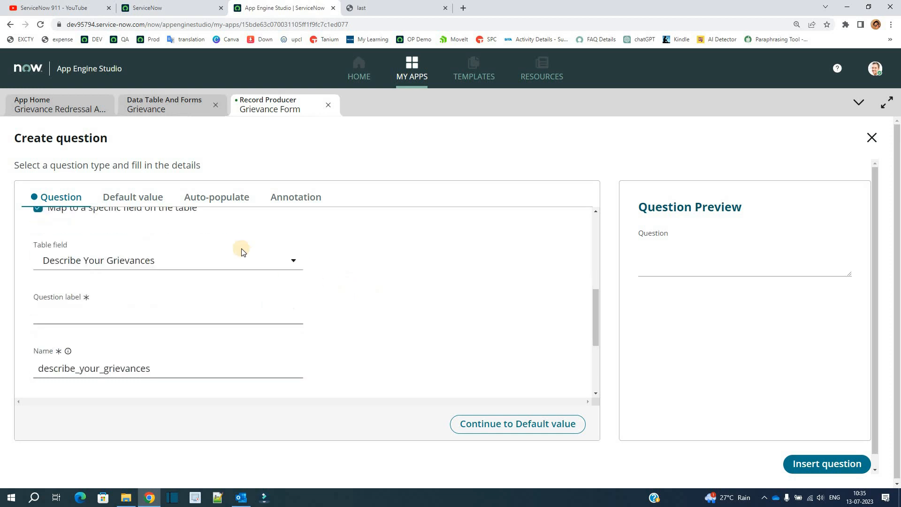
{"action": "left_click", "coordinate": [228, 235]}
{"action": "type", "text": "Describe Your Grievance"}
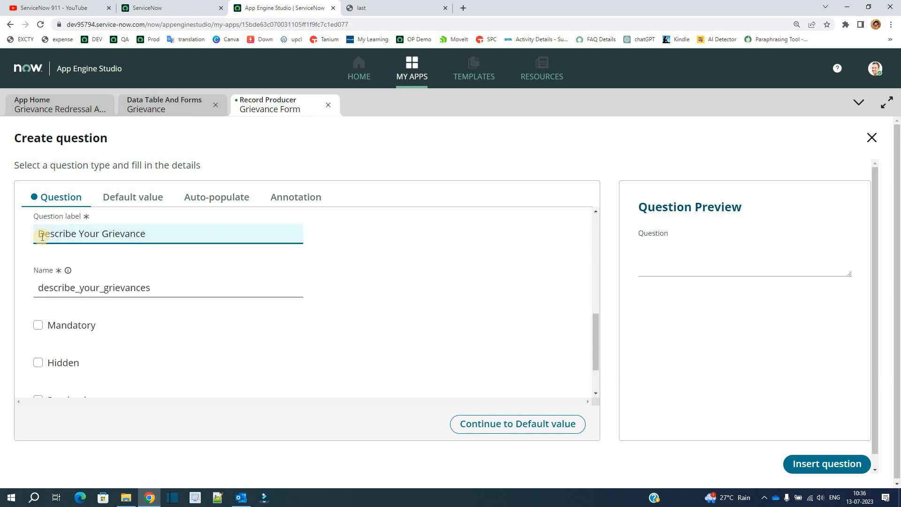
{"action": "left_click", "coordinate": [92, 266]}
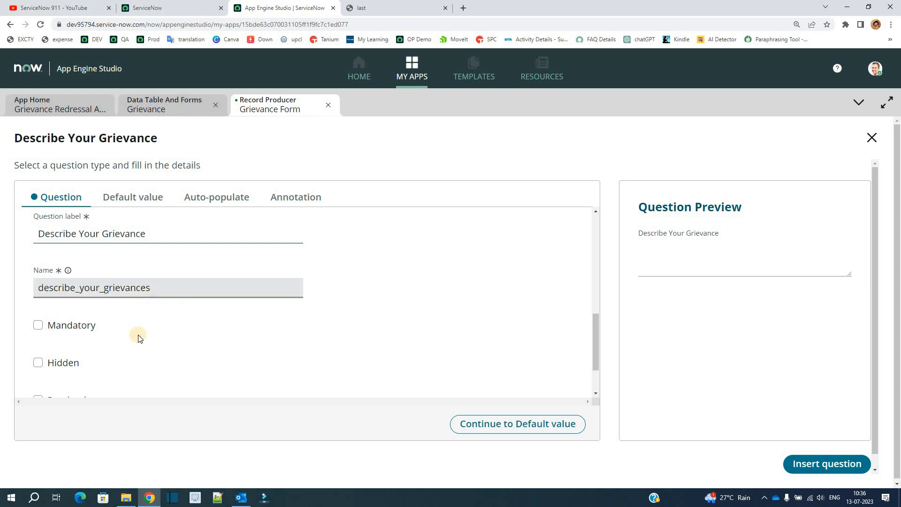
Make the Describe Your Grievance question mandatory, check its preview and insert it into the form
{"action": "left_click", "coordinate": [83, 328]}
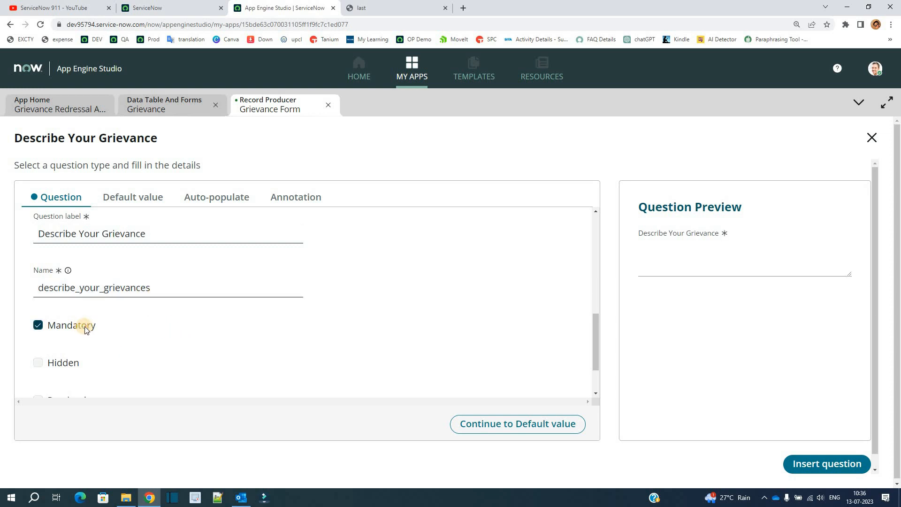
{"action": "scroll", "coordinate": [432, 367], "scroll_direction": "down", "scroll_amount": 1}
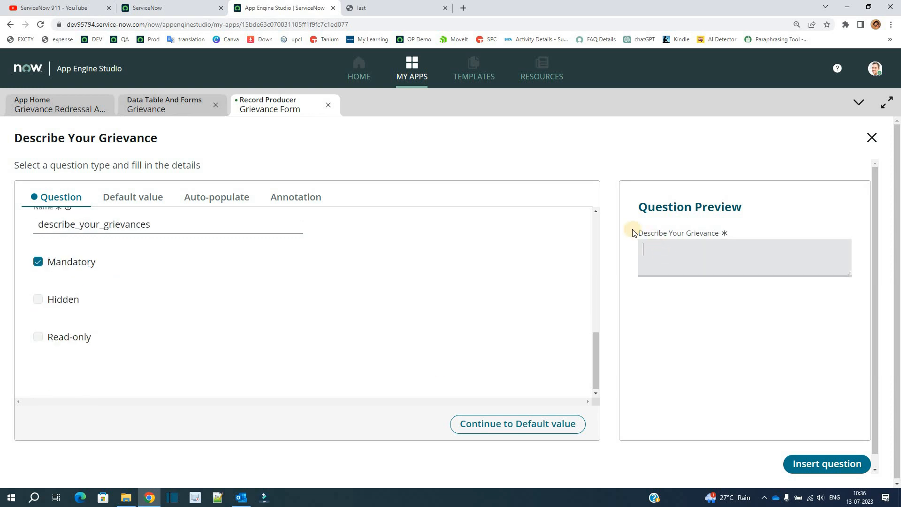
{"action": "left_click_drag", "start_coordinate": [638, 234], "coordinate": [670, 253]}
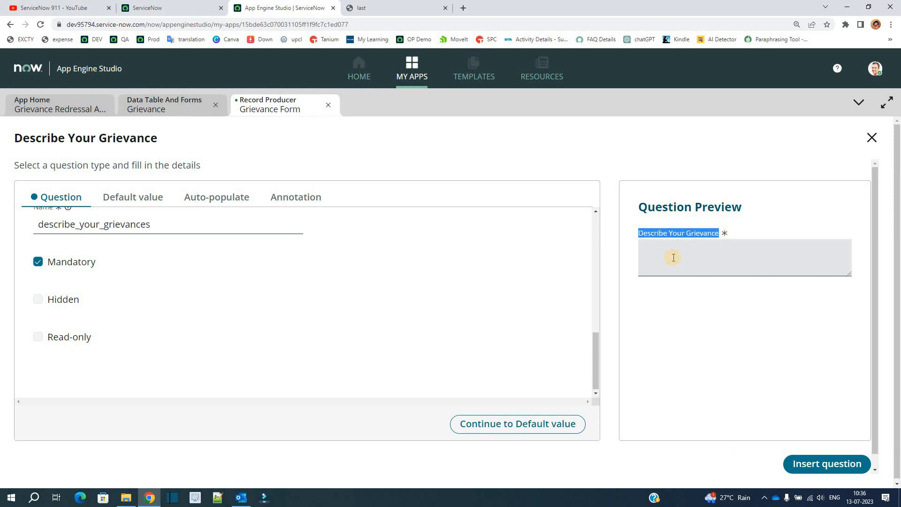
{"action": "left_click", "coordinate": [671, 257]}
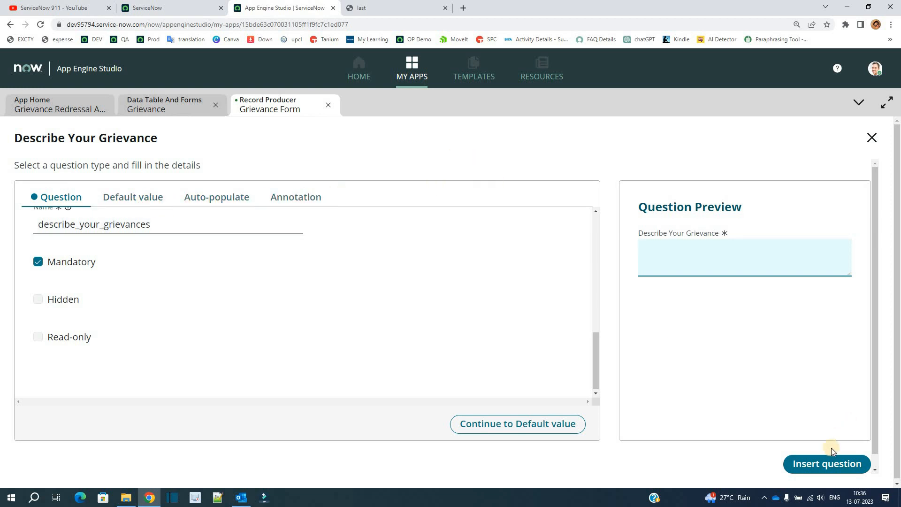
{"action": "left_click", "coordinate": [803, 462]}
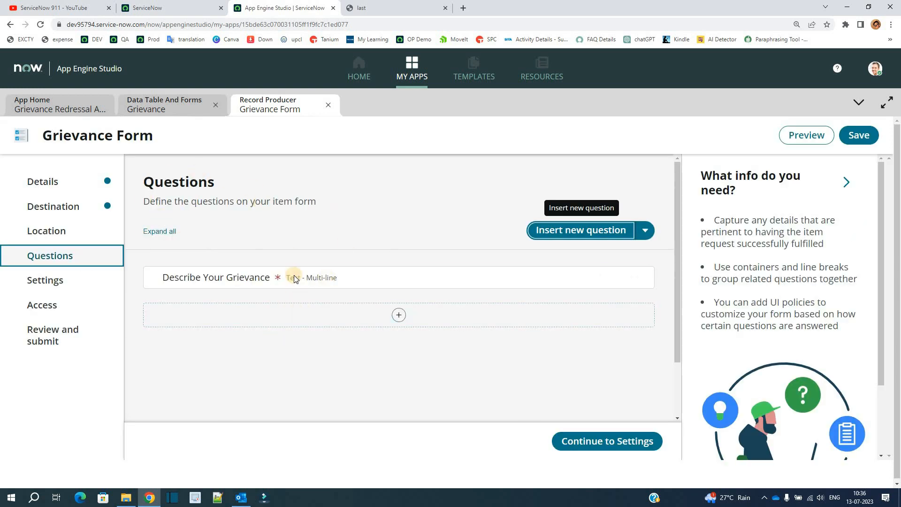
Go through the Settings and Access sections to the final review and submit the Grievance Form record producer
{"action": "left_click", "coordinate": [52, 283]}
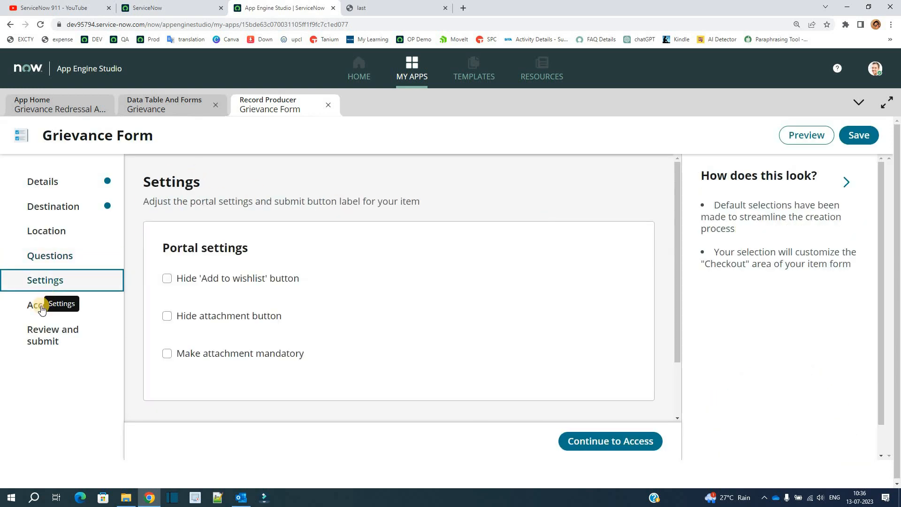
{"action": "left_click", "coordinate": [40, 318]}
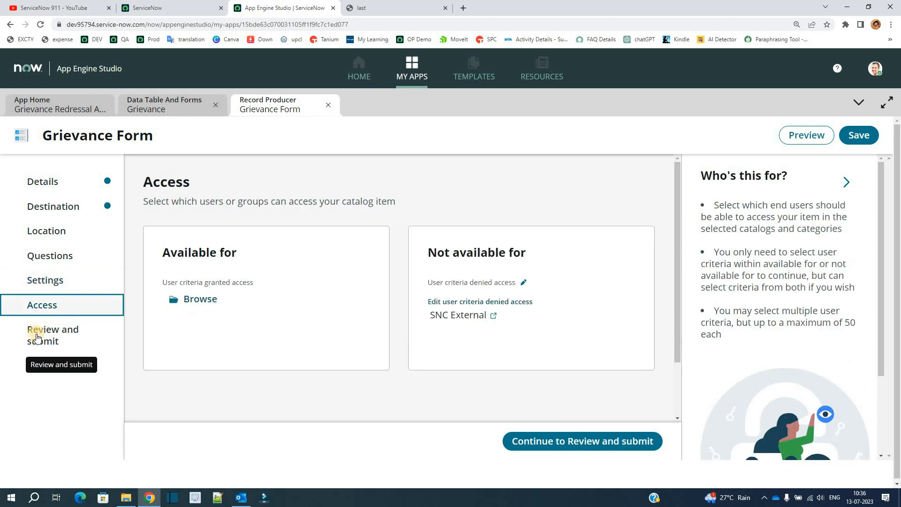
{"action": "left_click", "coordinate": [37, 337]}
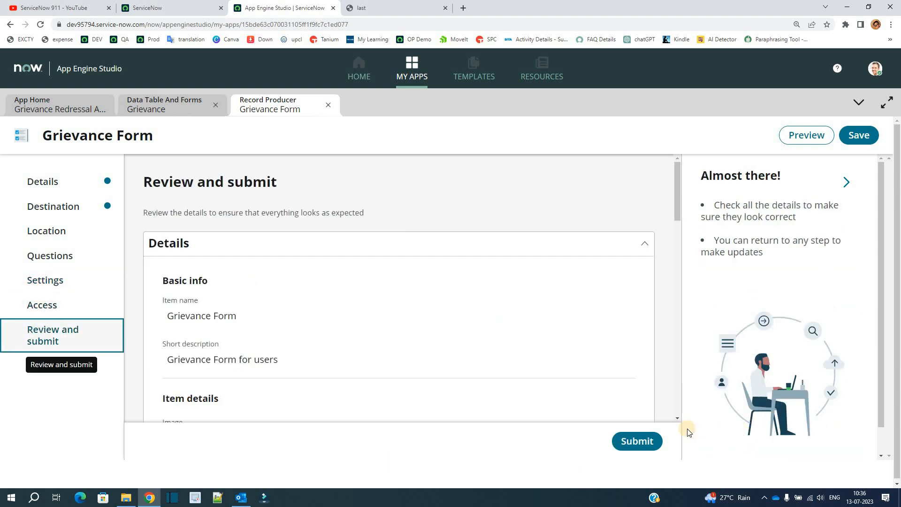
{"action": "left_click", "coordinate": [640, 441]}
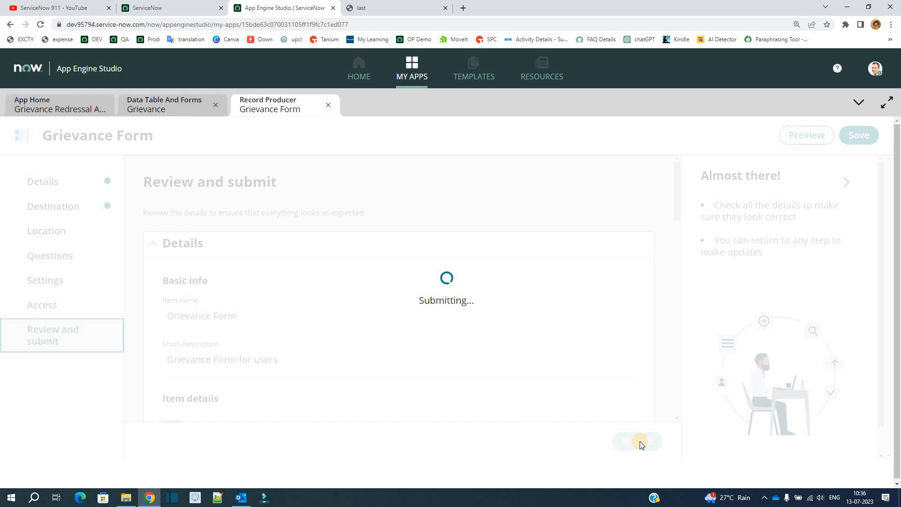
Return to the app home and start adding a Flow to the app's Logic and automation section
{"action": "left_click", "coordinate": [37, 104]}
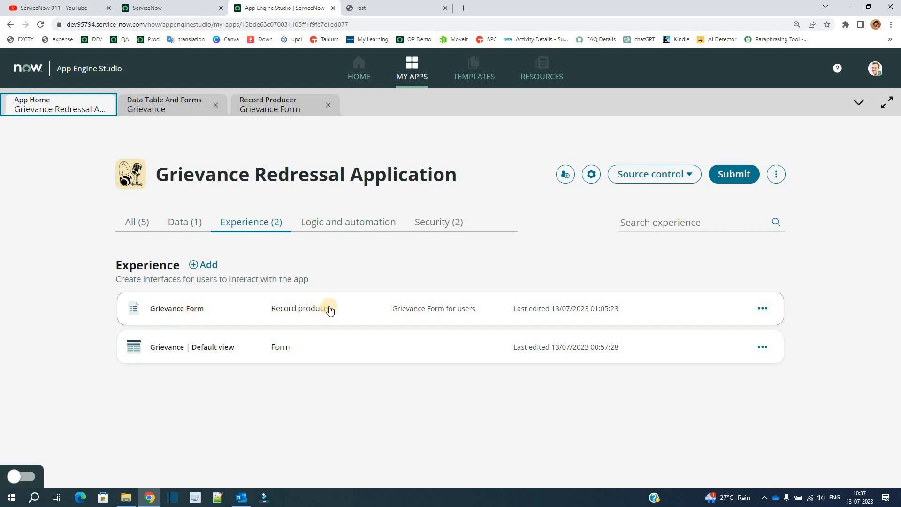
{"action": "left_click", "coordinate": [356, 224]}
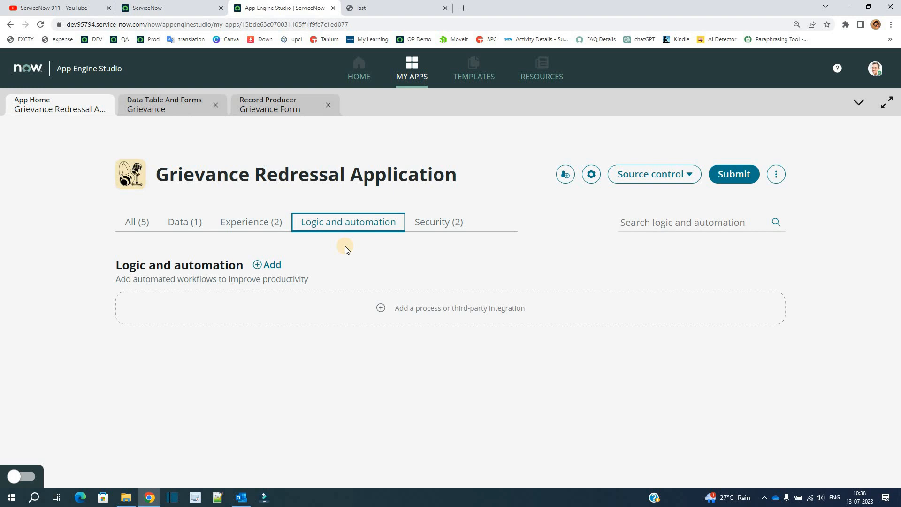
{"action": "left_click", "coordinate": [269, 264]}
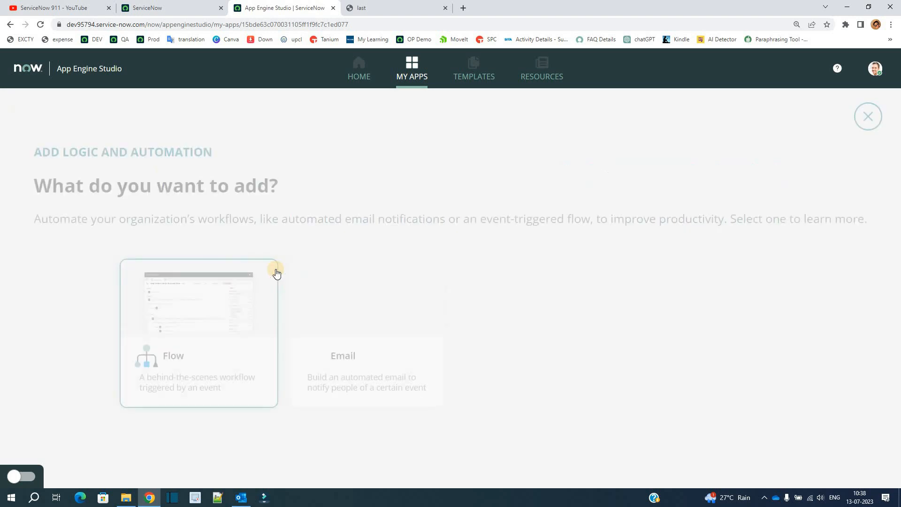
{"action": "left_click", "coordinate": [187, 338]}
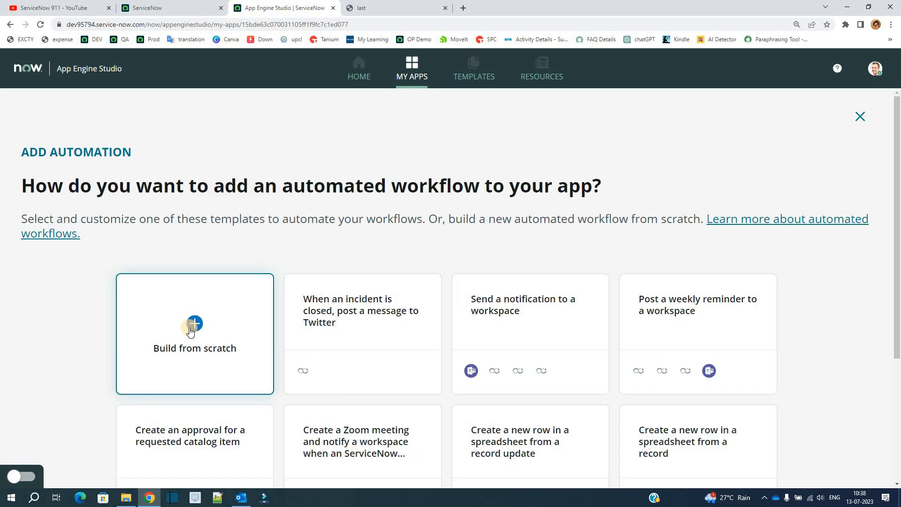
Build a flow from scratch named "Grievance Automation" without a description and open it for editing
{"action": "left_click", "coordinate": [190, 328]}
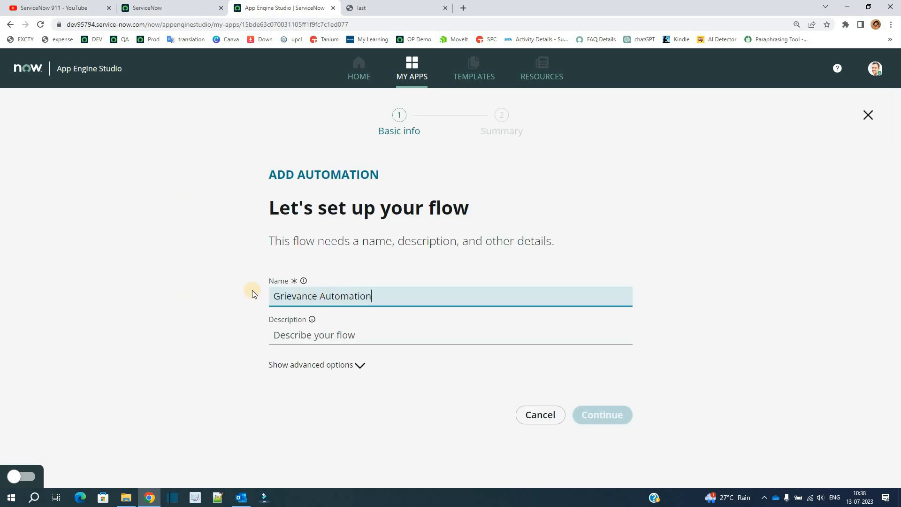
{"action": "left_click", "coordinate": [202, 303]}
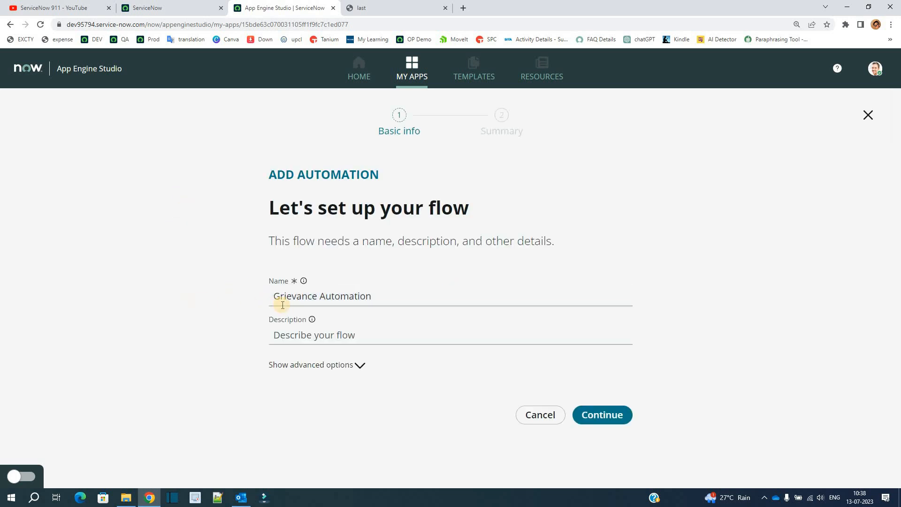
{"action": "left_click", "coordinate": [299, 332]}
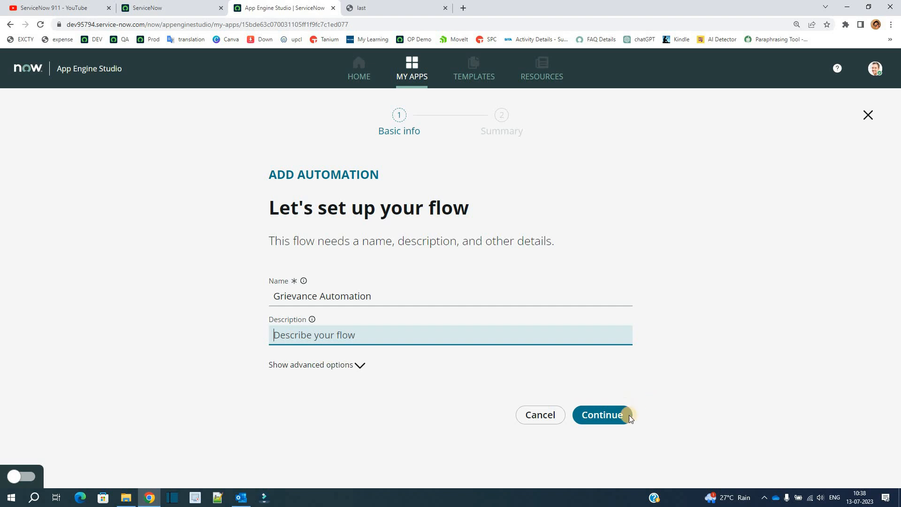
{"action": "left_click", "coordinate": [612, 418]}
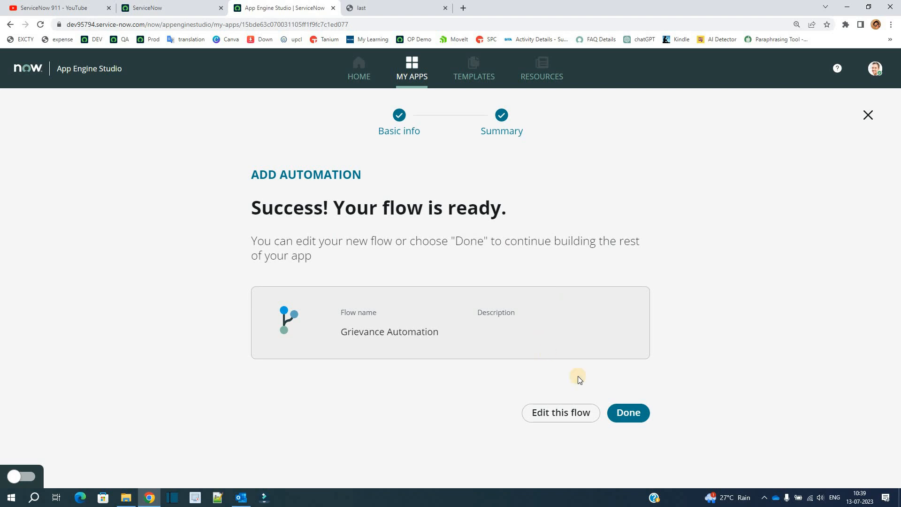
{"action": "left_click", "coordinate": [569, 416]}
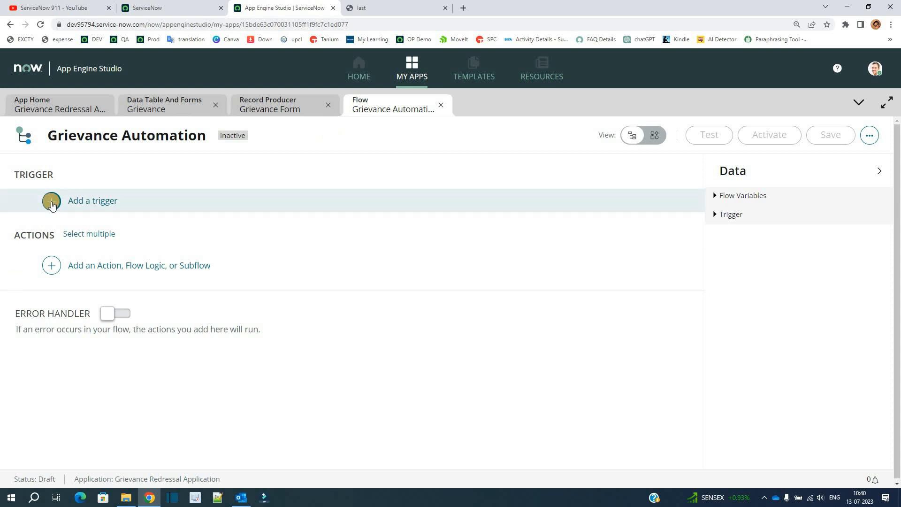
Add a record Created trigger on the Grievance table to the flow, without any condition filters
{"action": "left_click", "coordinate": [51, 202]}
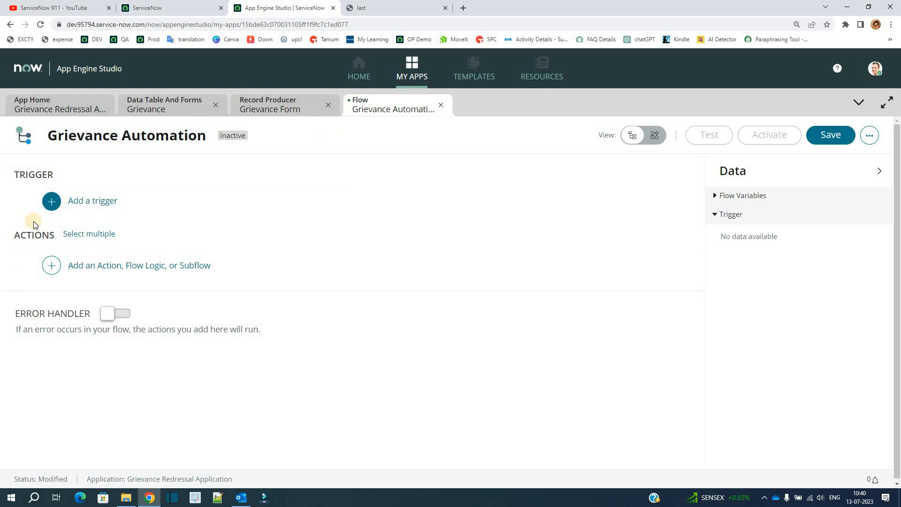
{"action": "left_click", "coordinate": [101, 205]}
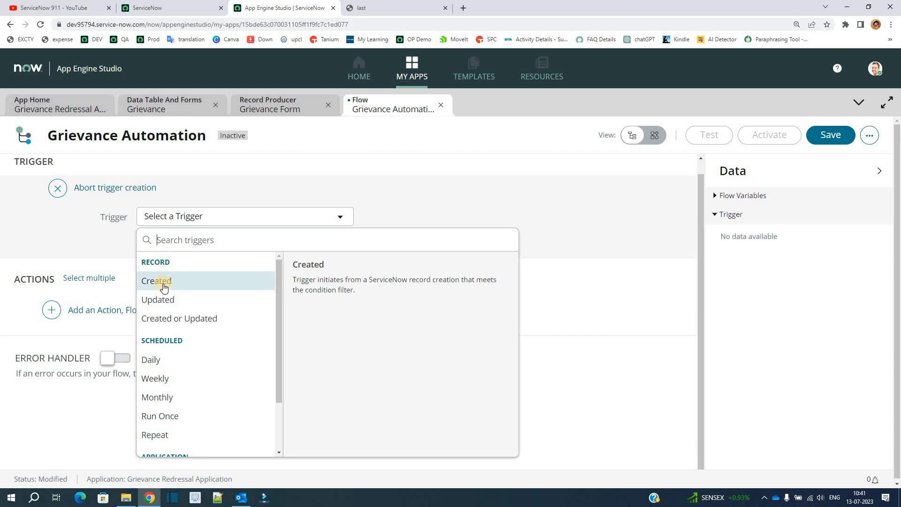
{"action": "left_click", "coordinate": [162, 282]}
{"action": "left_click", "coordinate": [266, 258]}
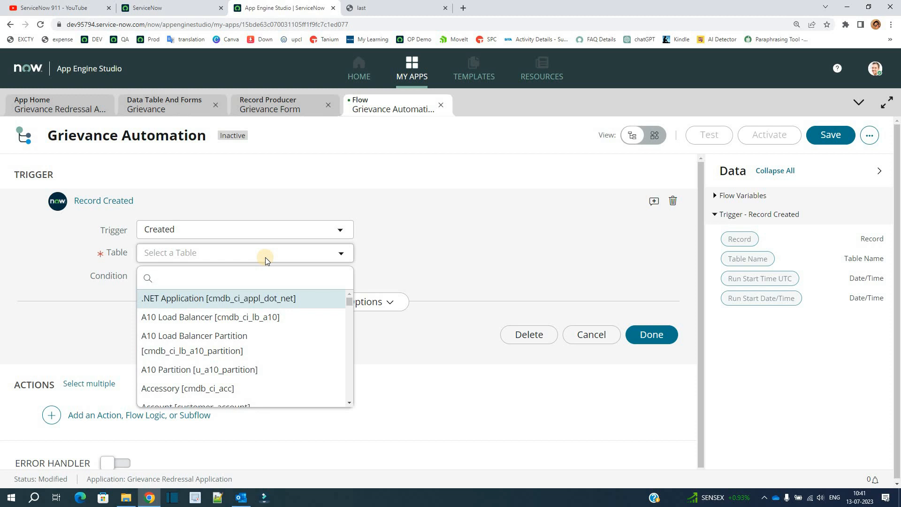
{"action": "type", "text": "gri"}
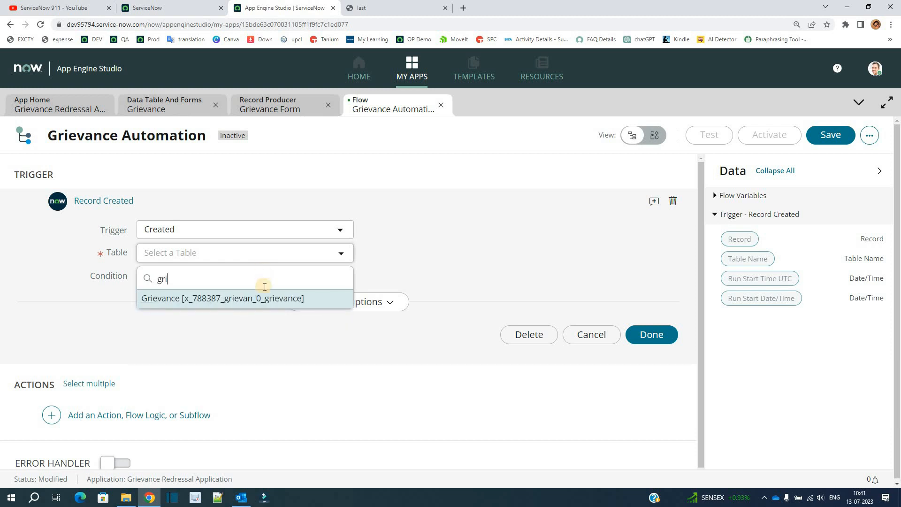
{"action": "left_click", "coordinate": [263, 299]}
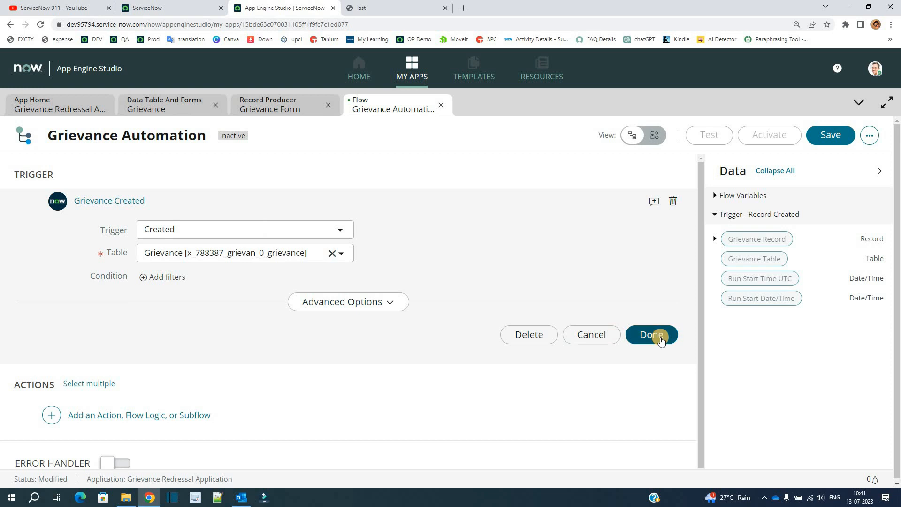
{"action": "left_click", "coordinate": [660, 338]}
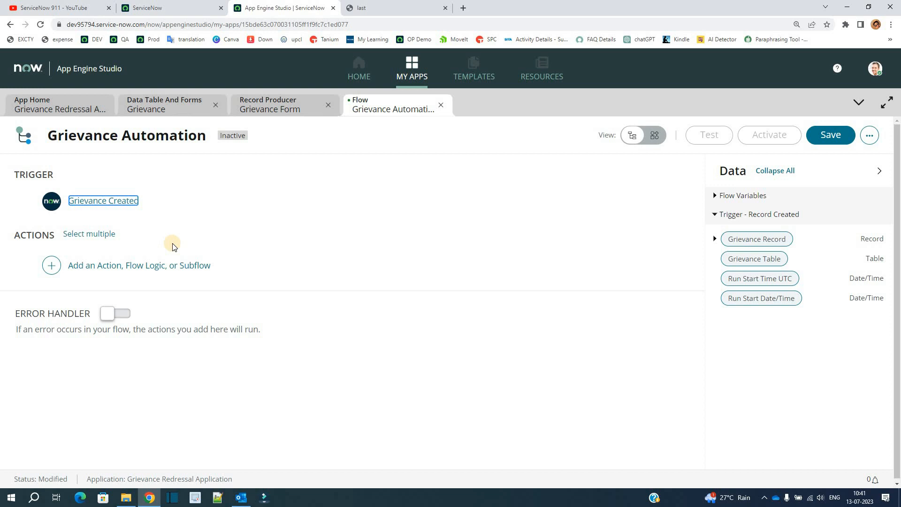
Add an Update Record action that uses the trigger's Grievance Record as its record
{"action": "left_click", "coordinate": [52, 266]}
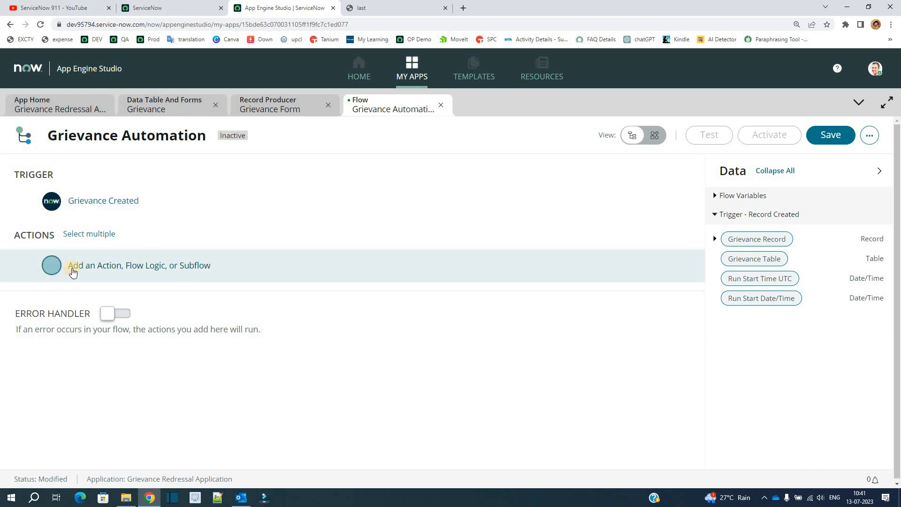
{"action": "left_click", "coordinate": [102, 270]}
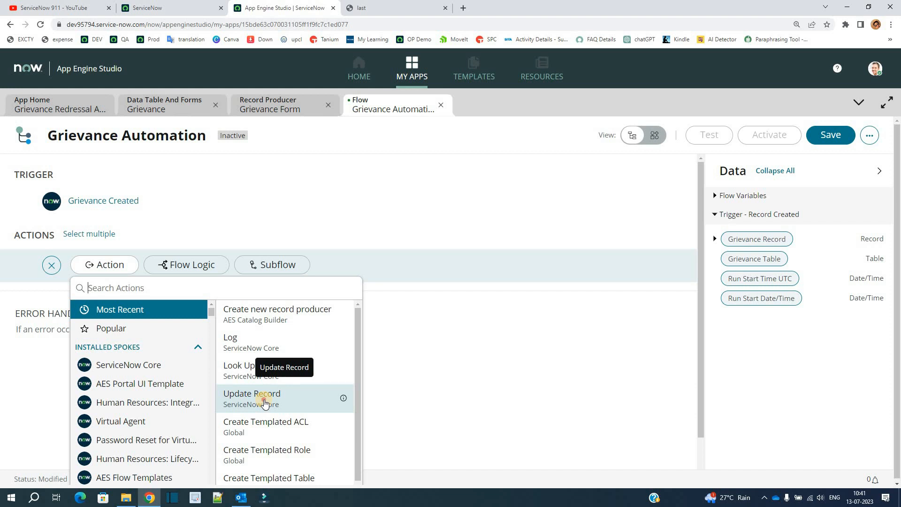
{"action": "left_click", "coordinate": [265, 404]}
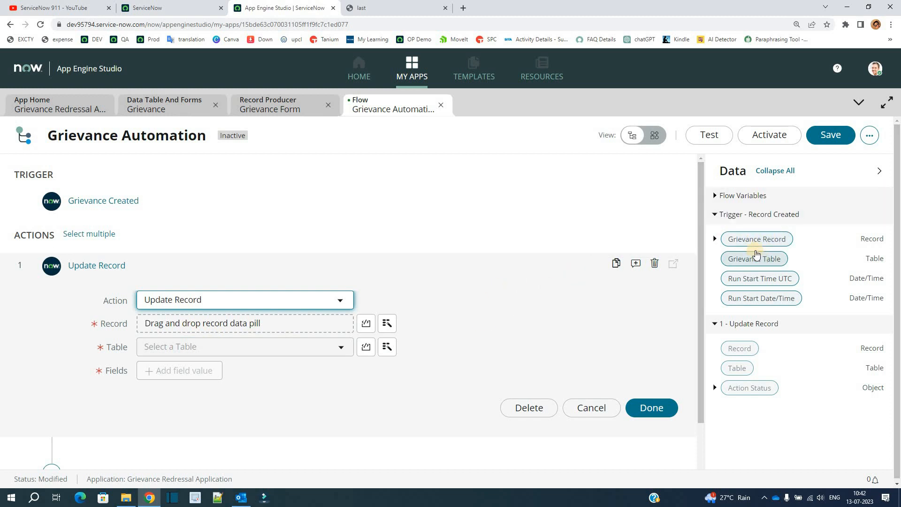
{"action": "left_click_drag", "start_coordinate": [756, 246], "coordinate": [269, 332]}
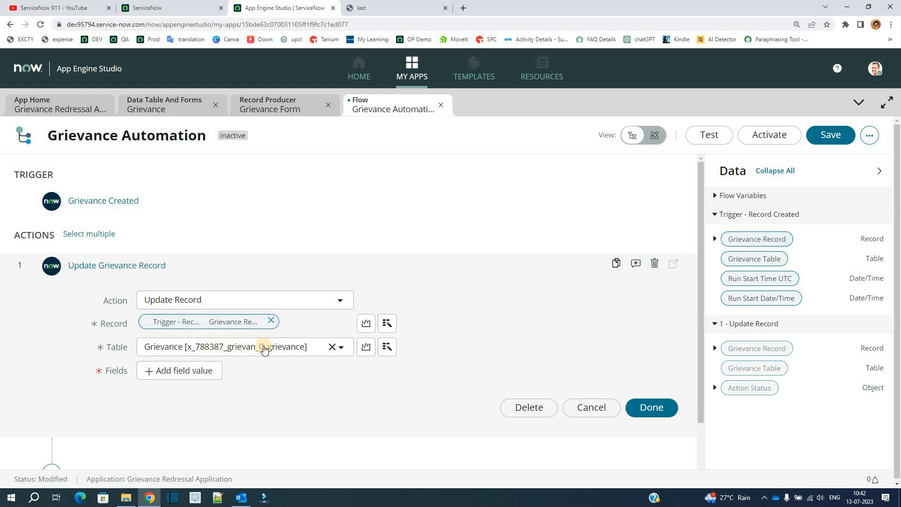
Have the update action set the Redressal Group field to Customer Service Support and finish the action
{"action": "left_click", "coordinate": [164, 373]}
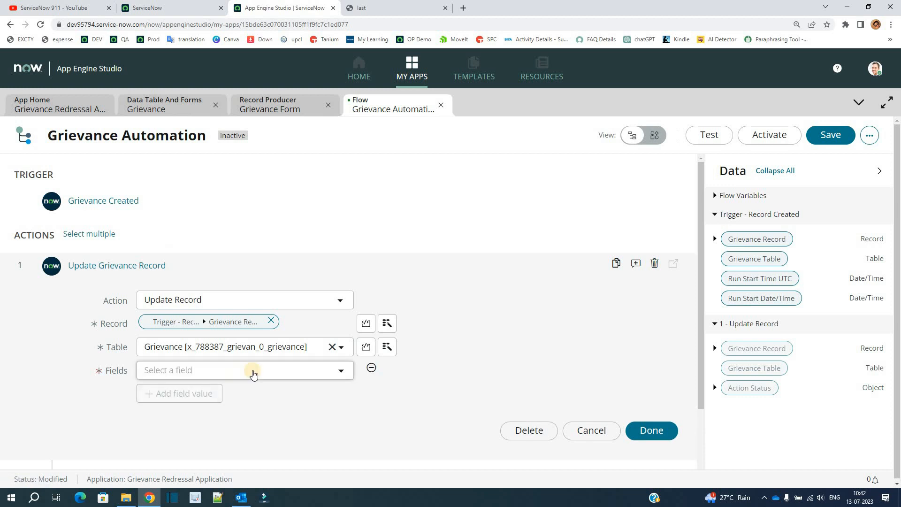
{"action": "left_click", "coordinate": [253, 373]}
{"action": "scroll", "coordinate": [207, 324], "scroll_direction": "down", "scroll_amount": 1}
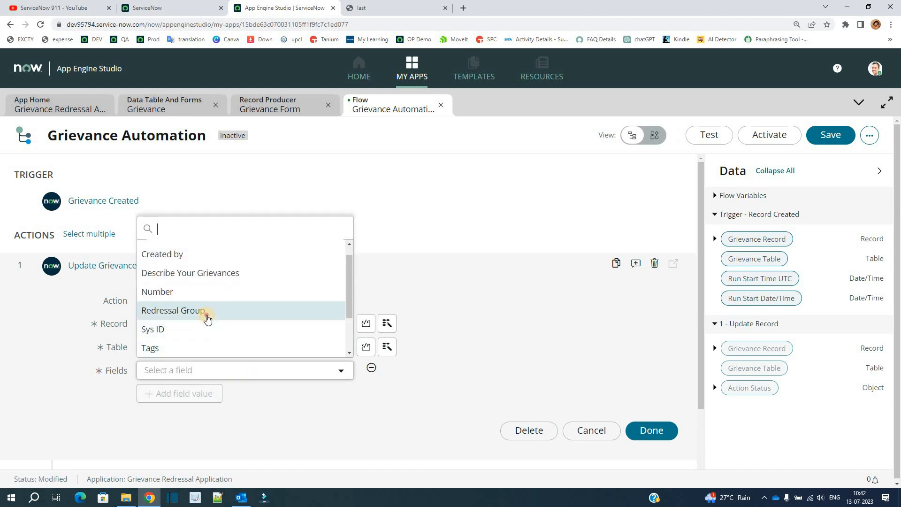
{"action": "left_click", "coordinate": [205, 323]}
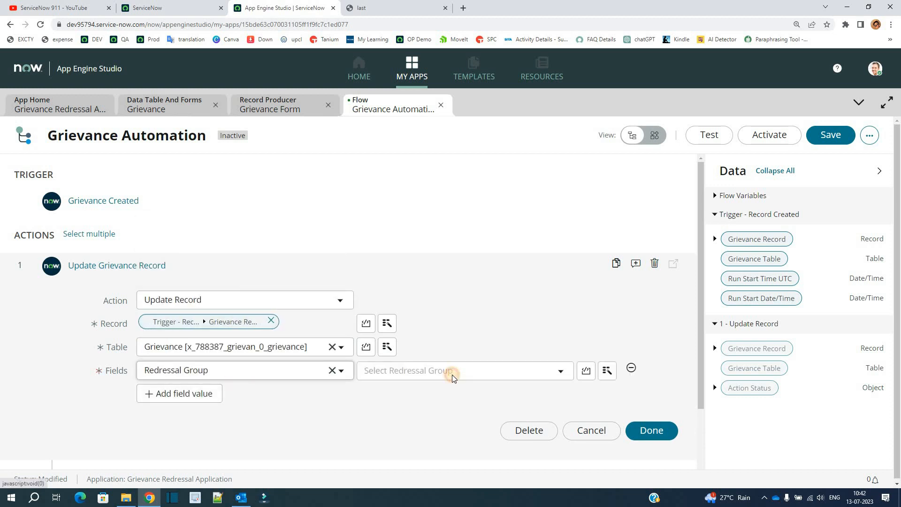
{"action": "left_click", "coordinate": [453, 374]}
{"action": "scroll", "coordinate": [460, 329], "scroll_direction": "down", "scroll_amount": 5}
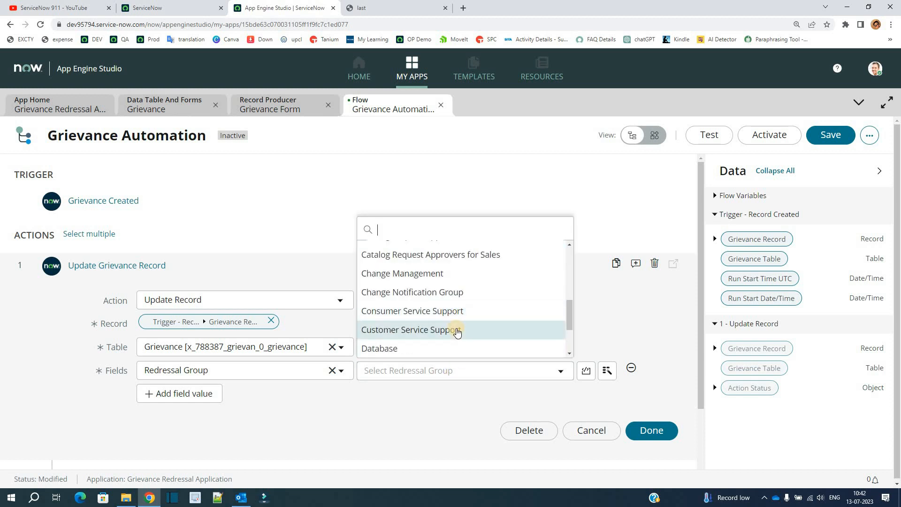
{"action": "left_click", "coordinate": [455, 330]}
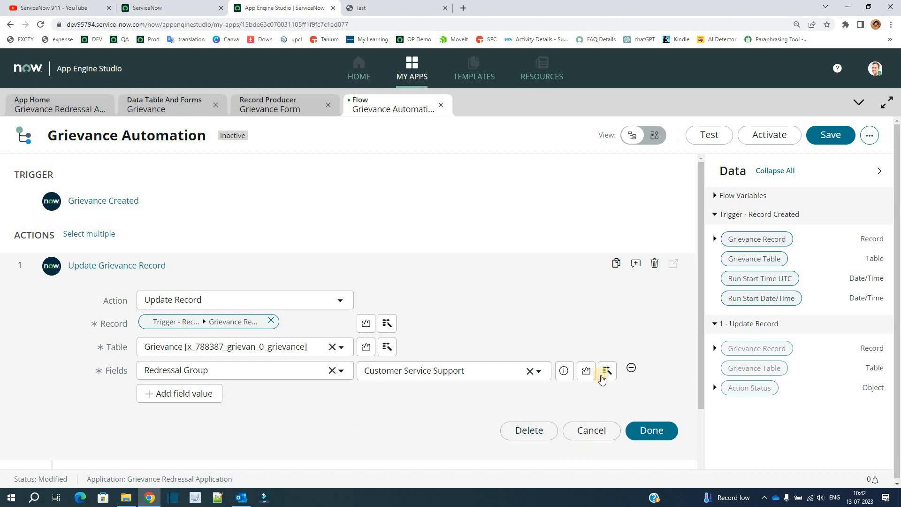
{"action": "left_click", "coordinate": [652, 430]}
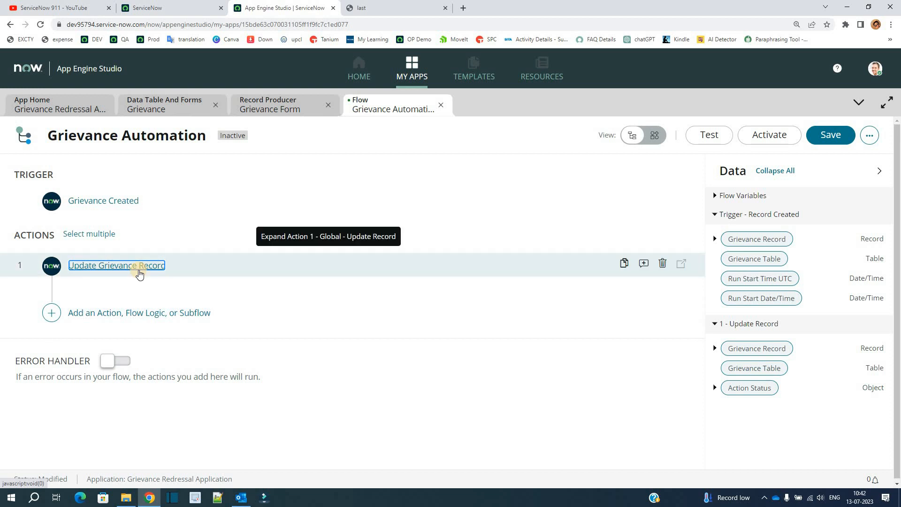
Add a Send Email action and use the Grievance Record from the Update Record step as its target record
{"action": "left_click", "coordinate": [102, 318]}
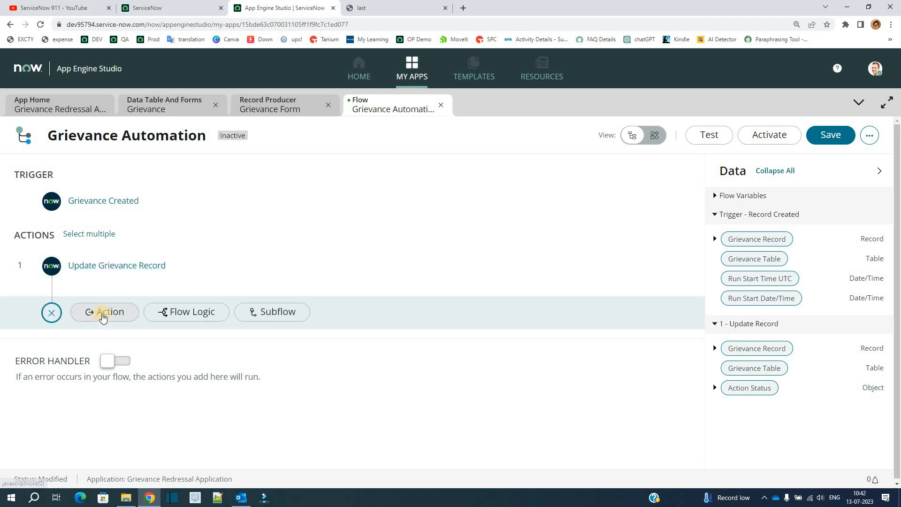
{"action": "left_click", "coordinate": [104, 312]}
{"action": "scroll", "coordinate": [262, 396], "scroll_direction": "down", "scroll_amount": 1}
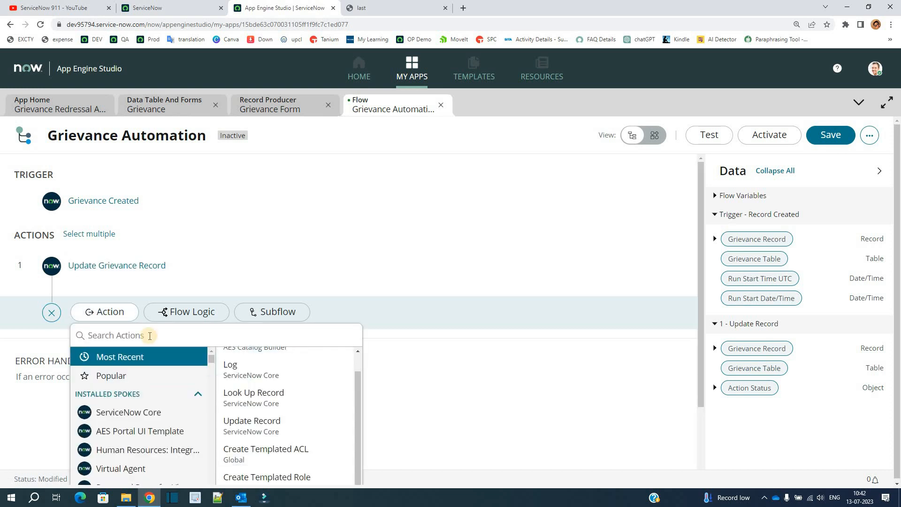
{"action": "left_click", "coordinate": [150, 336]}
{"action": "type", "text": "email"}
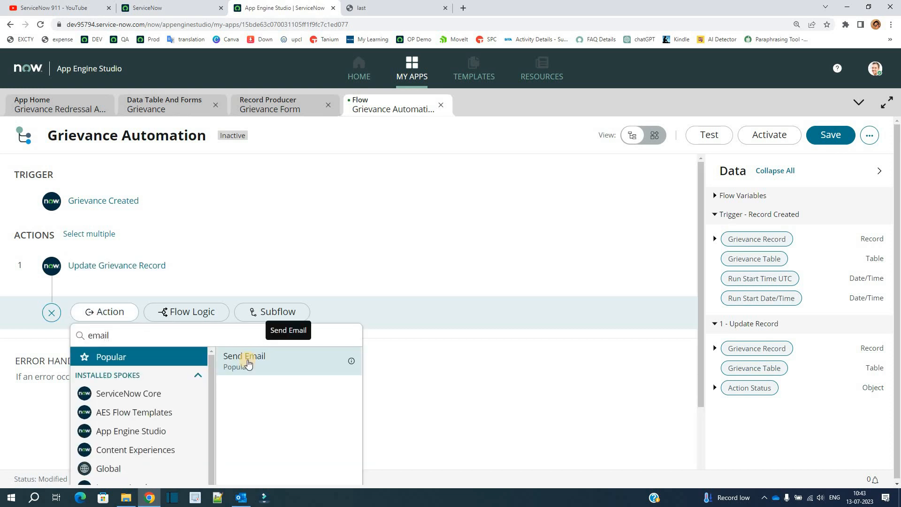
{"action": "left_click", "coordinate": [248, 364]}
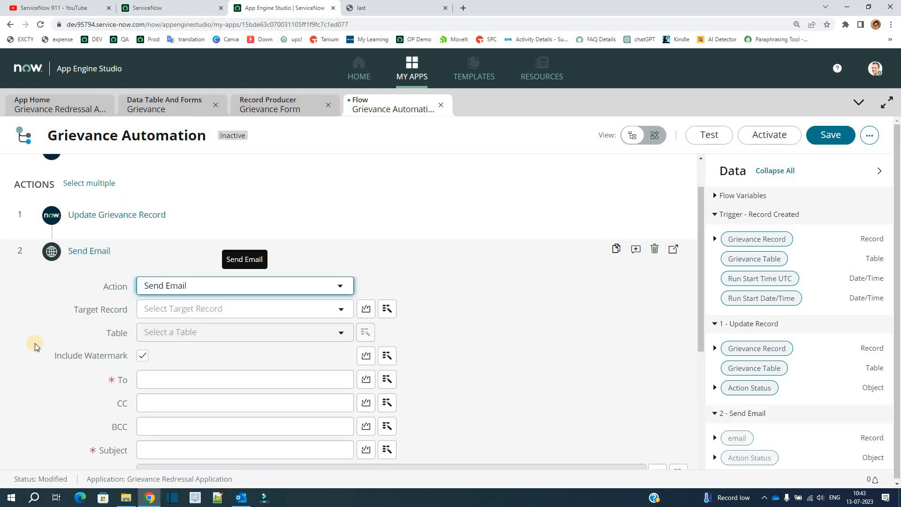
{"action": "left_click", "coordinate": [97, 345]}
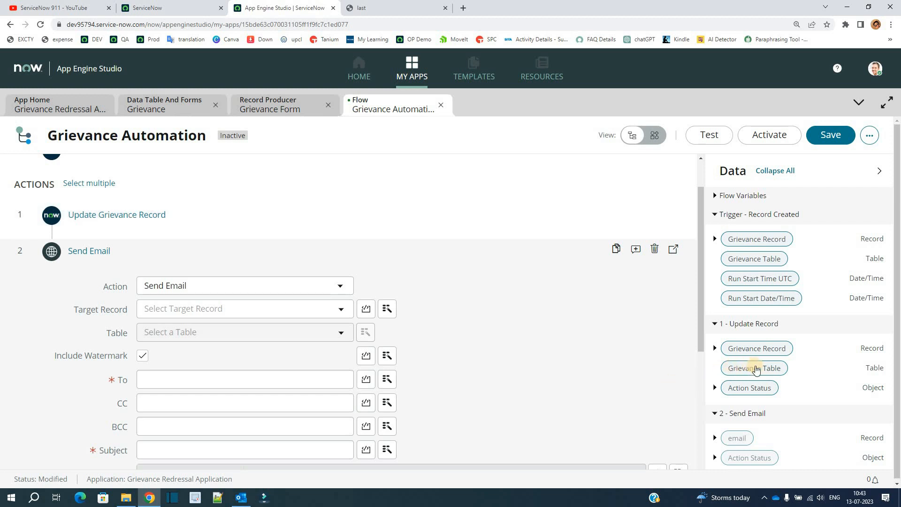
{"action": "left_click_drag", "start_coordinate": [757, 350], "coordinate": [287, 311]}
Address the email to the updated grievance record's Redressal Group and enter the contact's e-mail address as CC
{"action": "scroll", "coordinate": [187, 252], "scroll_direction": "down", "scroll_amount": 3}
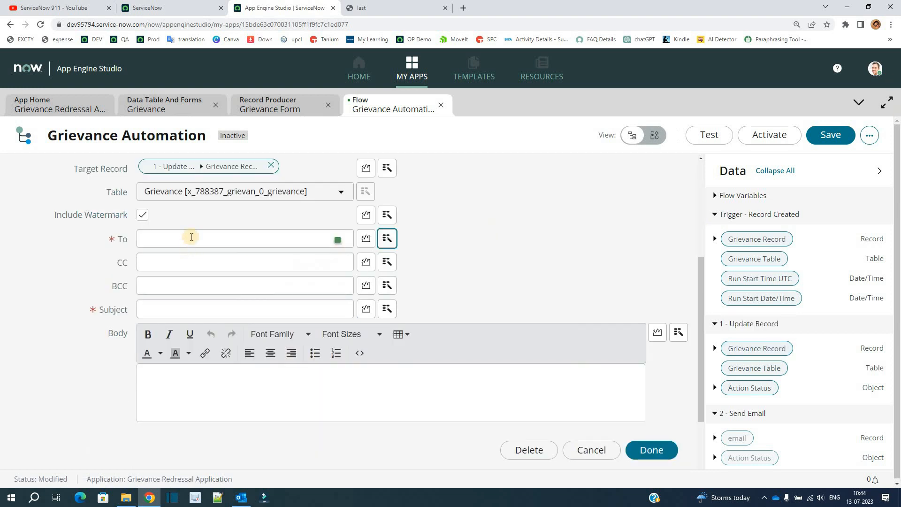
{"action": "left_click", "coordinate": [191, 237]}
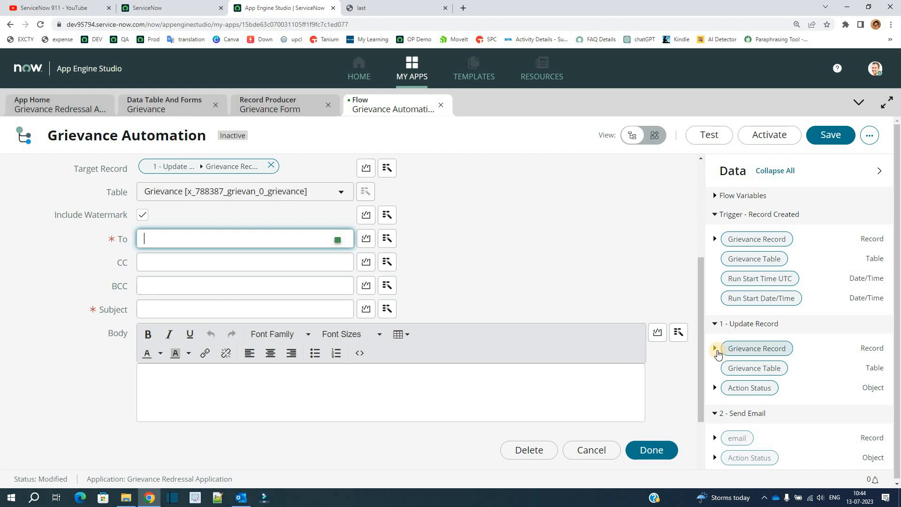
{"action": "left_click", "coordinate": [715, 349]}
{"action": "scroll", "coordinate": [736, 357], "scroll_direction": "down", "scroll_amount": 3}
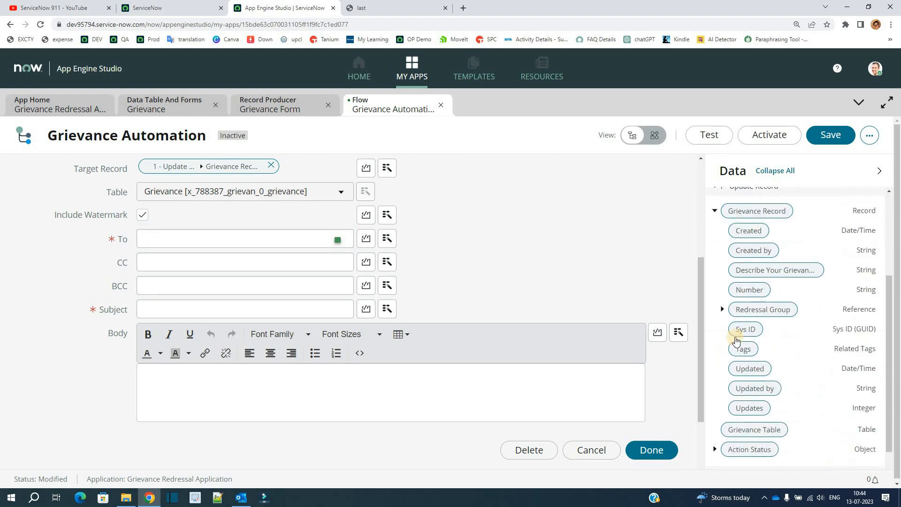
{"action": "left_click_drag", "start_coordinate": [751, 306], "coordinate": [282, 238]}
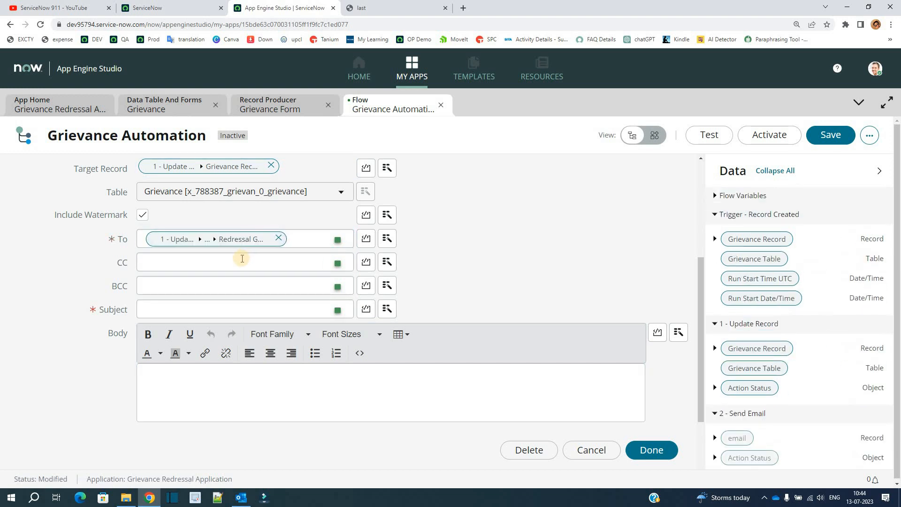
{"action": "left_click", "coordinate": [242, 259]}
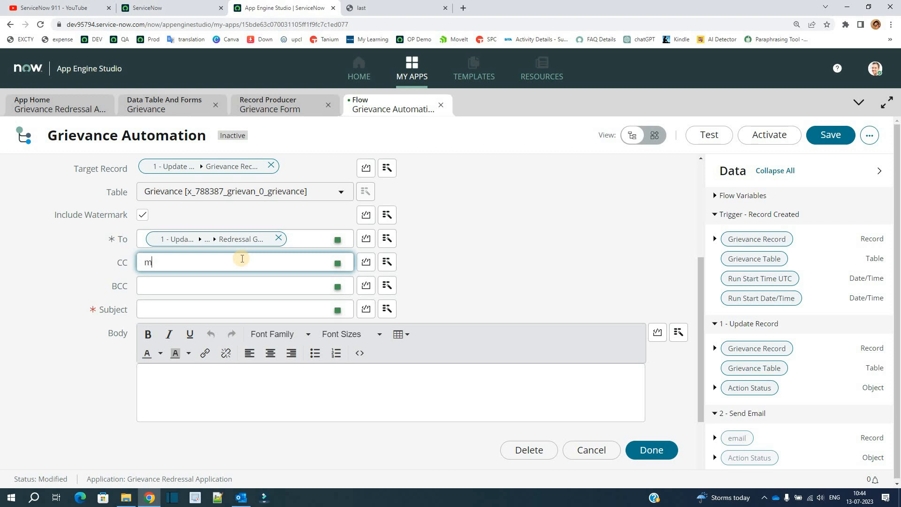
Enter the subject "Grievance Created" and the body "Hello Team, Look into the Grievance and update user asap. Thanks admim"
{"action": "left_click", "coordinate": [180, 306]}
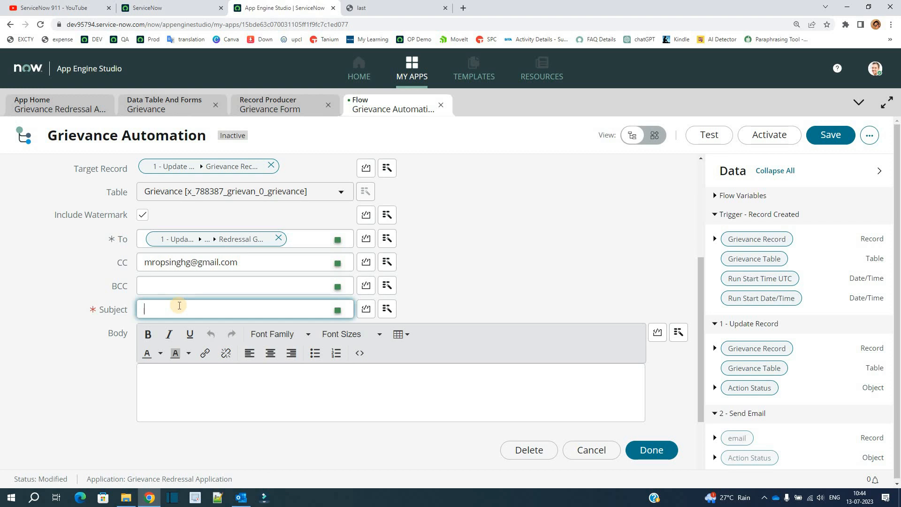
{"action": "type", "text": "Grievance Created"}
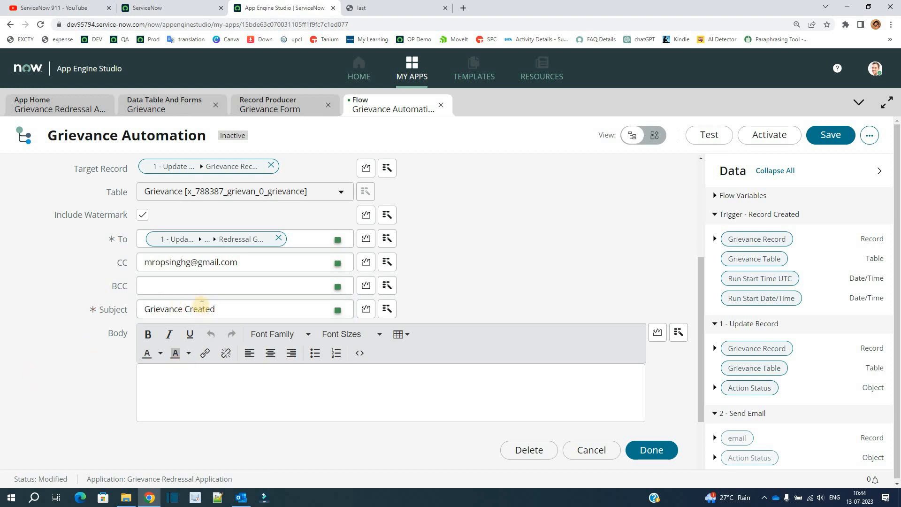
{"action": "left_click", "coordinate": [184, 379]}
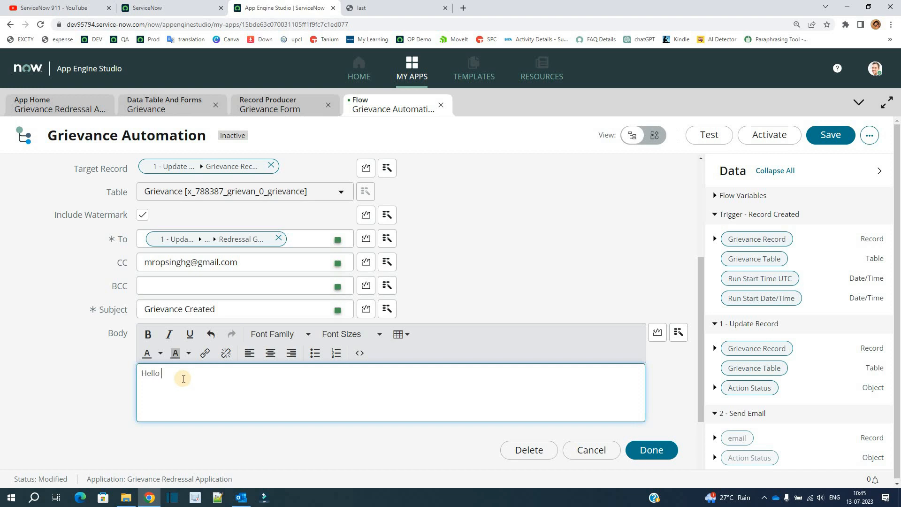
{"action": "type", "text": "Look into the Grievance and update user asap.  Thanks admim"}
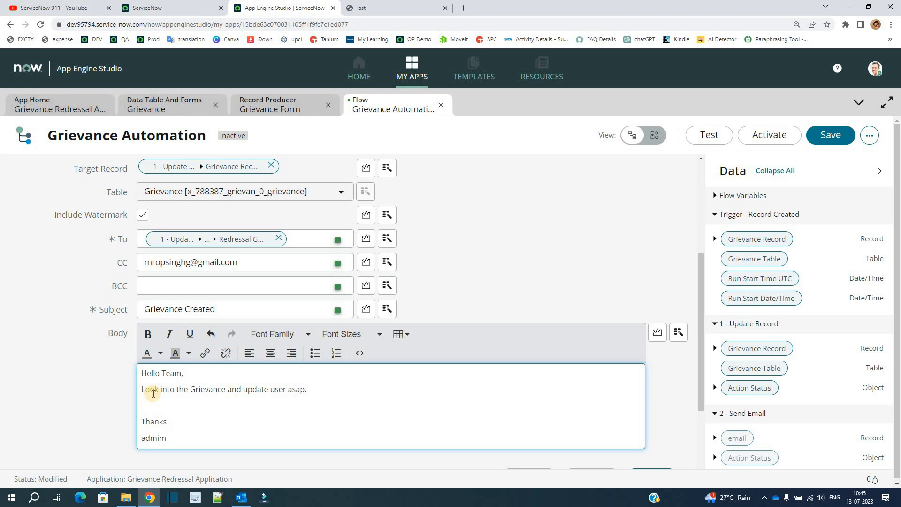
Review the Send Email action's recipients, subject and body, and finish the action
{"action": "scroll", "coordinate": [153, 393], "scroll_direction": "down", "scroll_amount": 3}
{"action": "scroll", "coordinate": [143, 225], "scroll_direction": "up", "scroll_amount": 2}
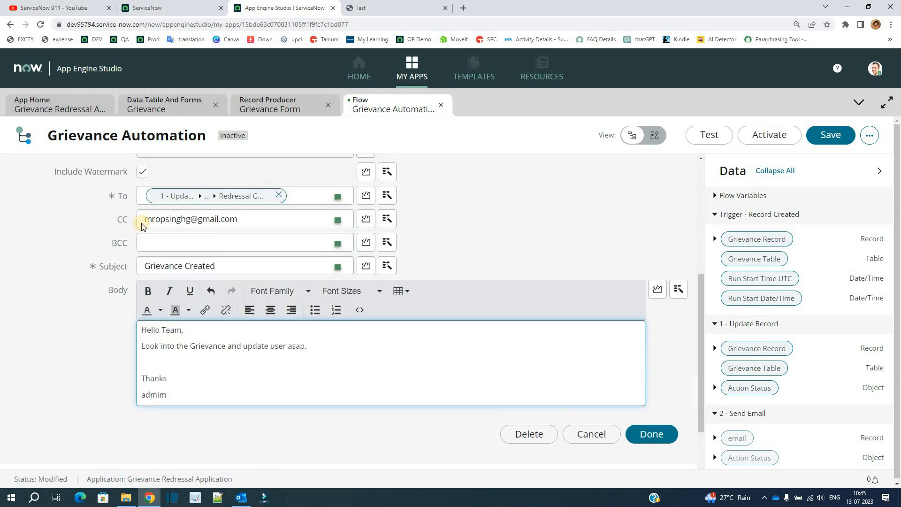
{"action": "left_click", "coordinate": [93, 369]}
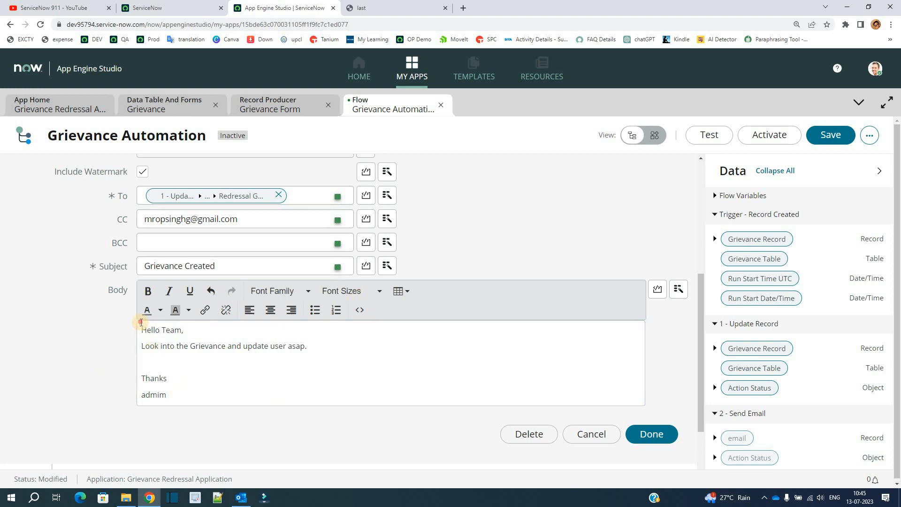
{"action": "left_click", "coordinate": [141, 326]}
{"action": "key", "text": "ctrl+a"}
{"action": "left_click", "coordinate": [673, 439]}
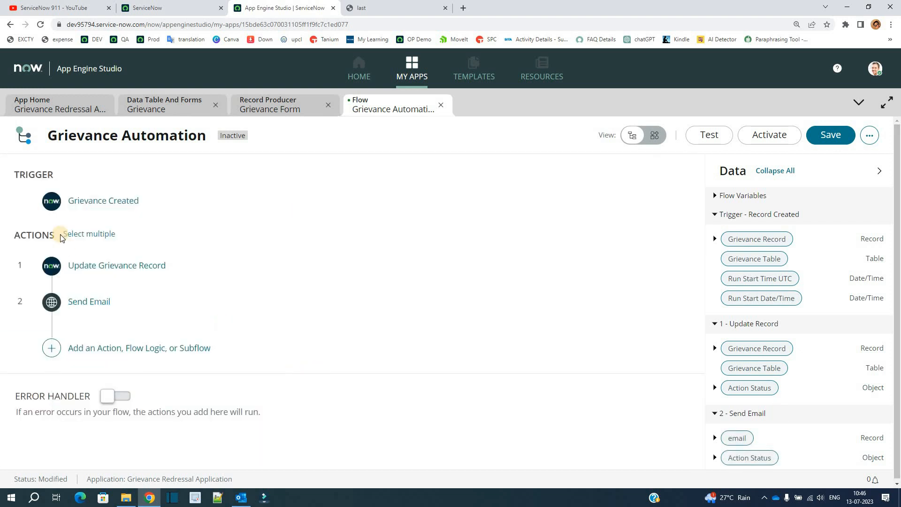
Save the Grievance Automation flow and activate it
{"action": "left_click", "coordinate": [822, 140]}
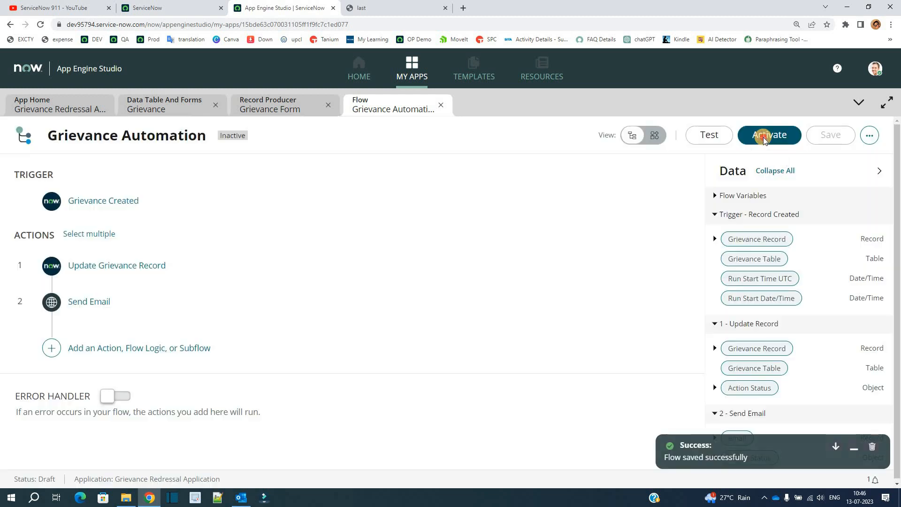
{"action": "left_click", "coordinate": [761, 136]}
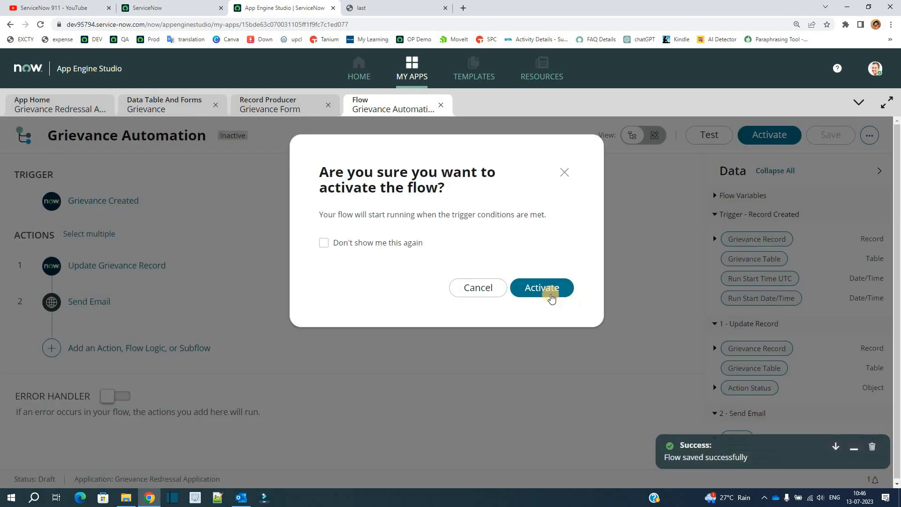
{"action": "left_click", "coordinate": [551, 293]}
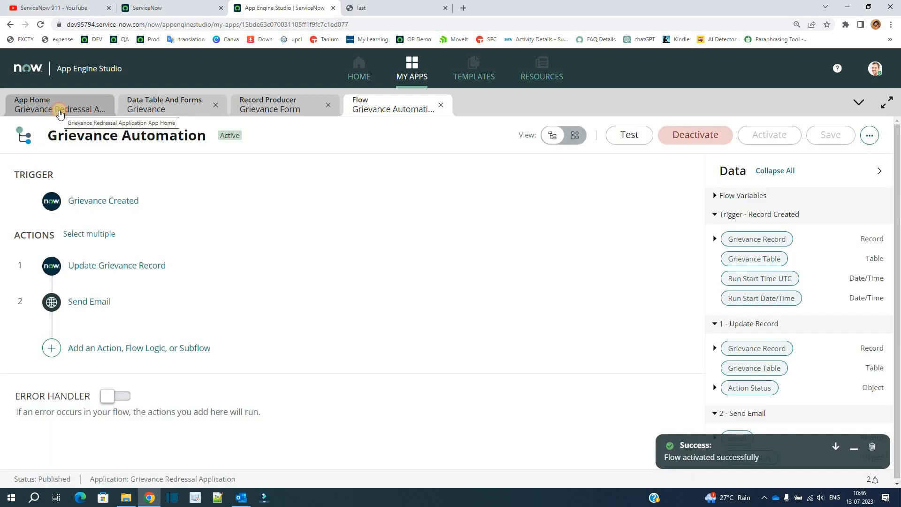
Review the Grievance Redressal Application's logic and automation items and its security roles from the app home
{"action": "left_click", "coordinate": [58, 108]}
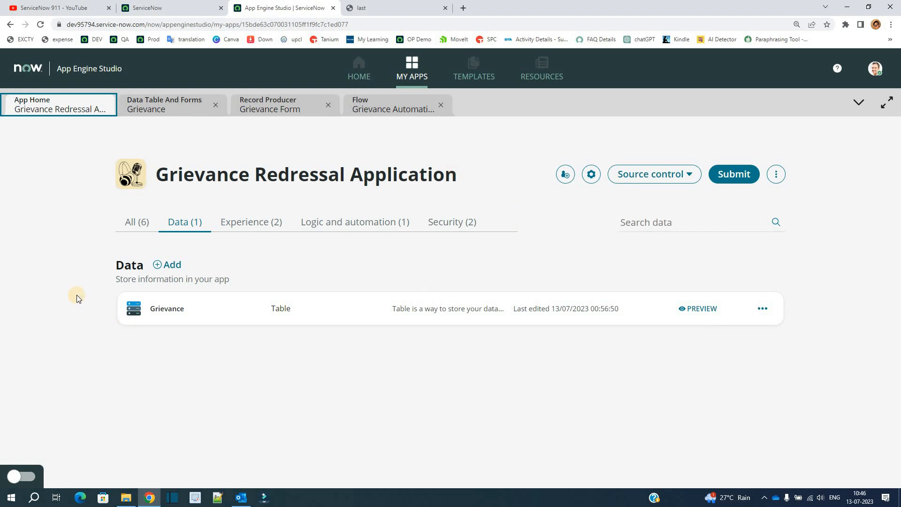
{"action": "left_click", "coordinate": [360, 222]}
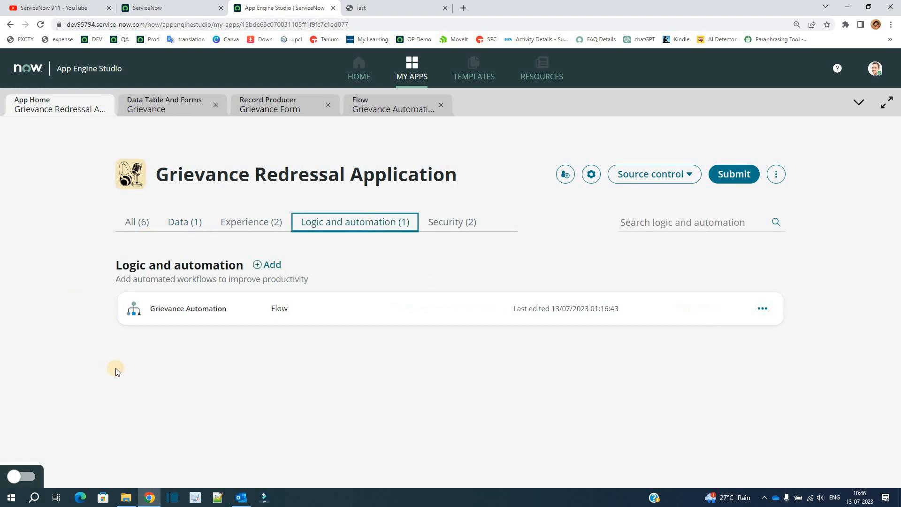
{"action": "left_click", "coordinate": [454, 230]}
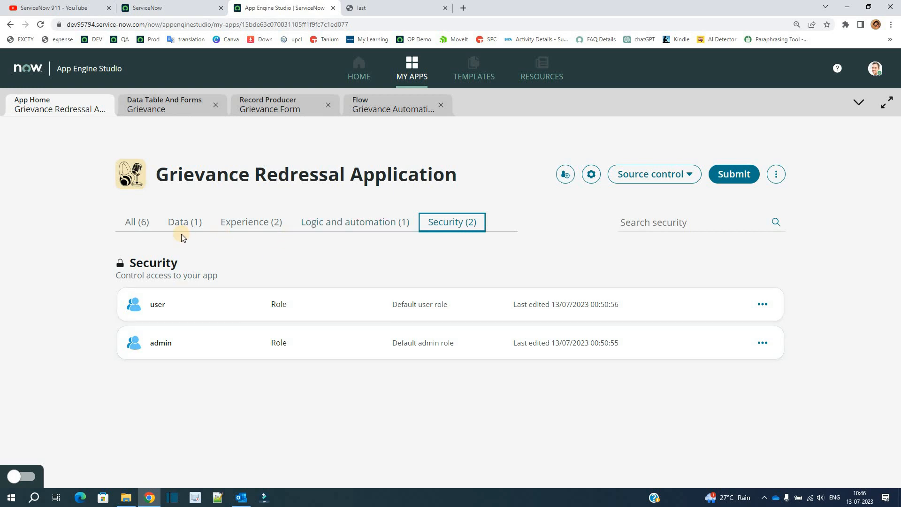
{"action": "left_click_drag", "start_coordinate": [185, 227], "coordinate": [254, 252]}
{"action": "left_click", "coordinate": [242, 256]}
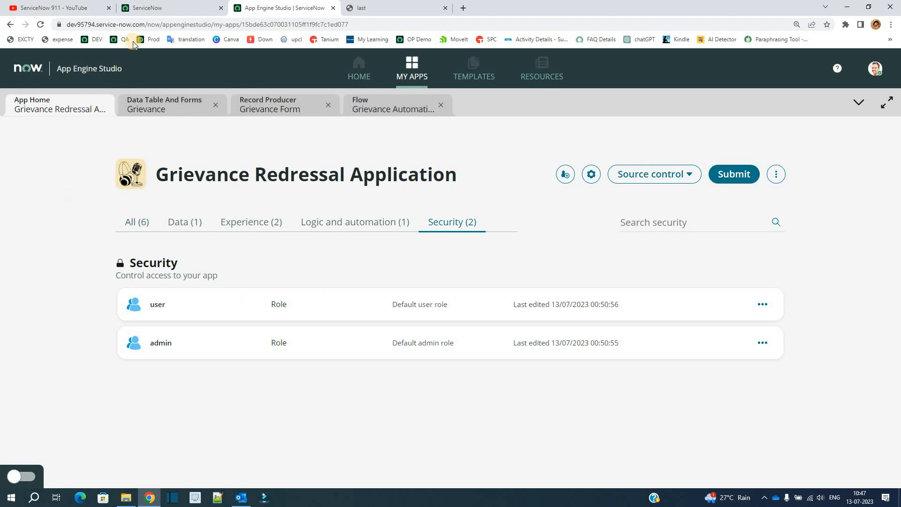
Open the Grievance Form from the Can We Help You? category of the Service Catalog in the main ServiceNow instance
{"action": "left_click", "coordinate": [151, 4]}
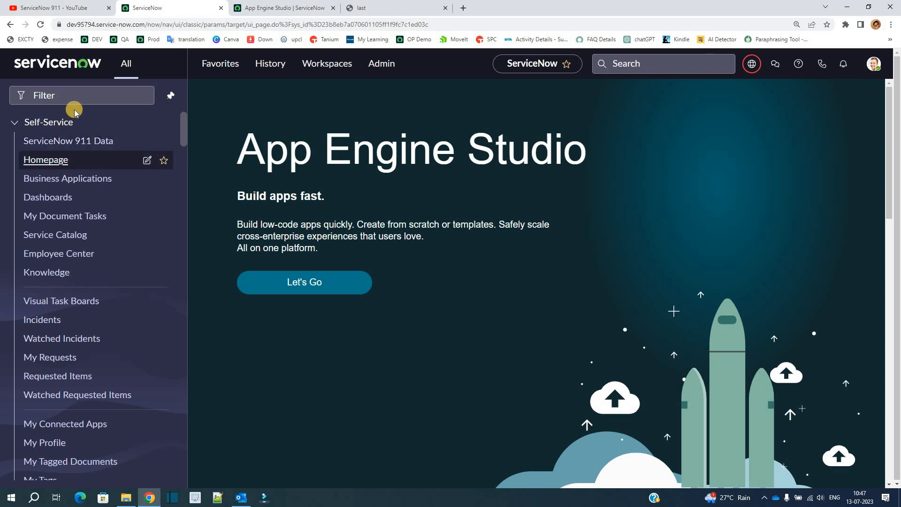
{"action": "left_click", "coordinate": [43, 235], "text": "ctrl"}
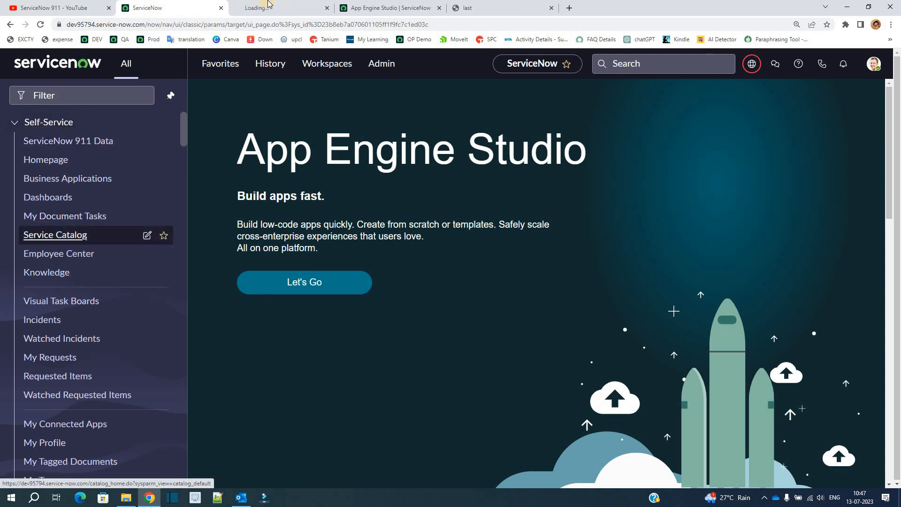
{"action": "key", "text": "ctrl+Tab"}
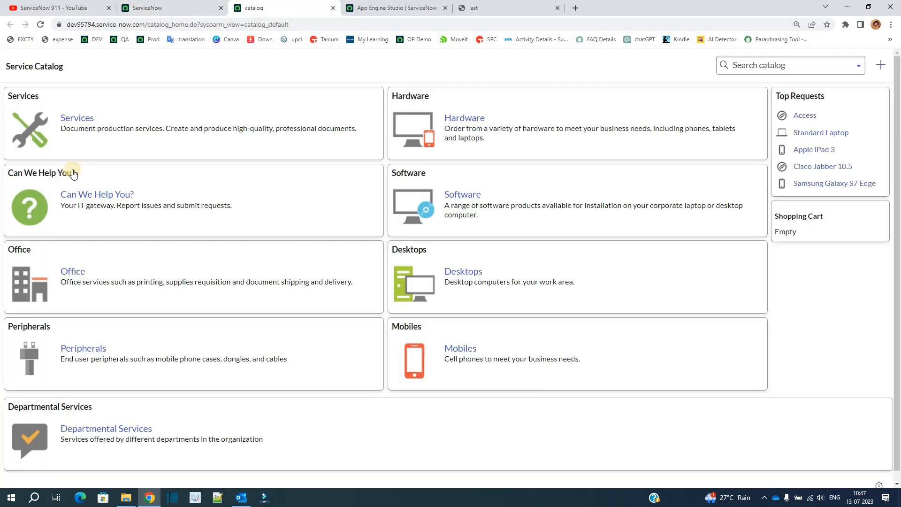
{"action": "left_click", "coordinate": [100, 197]}
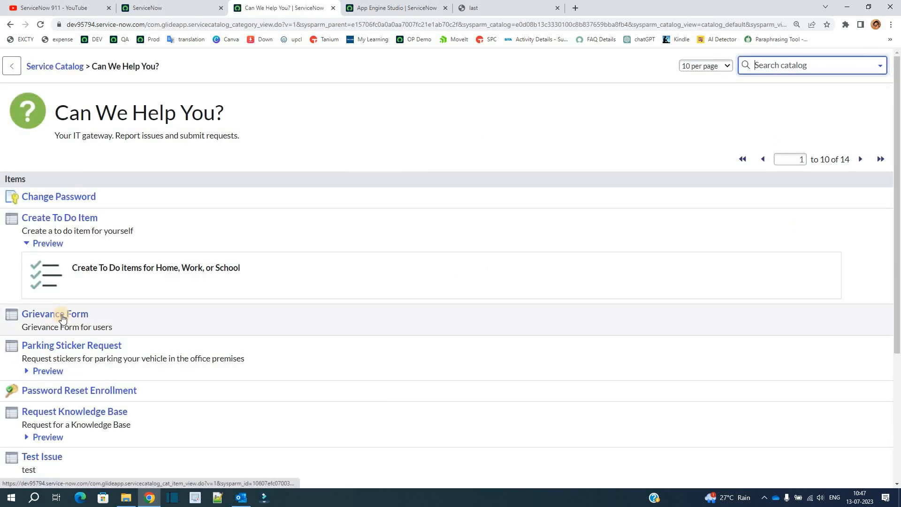
{"action": "middle_click", "coordinate": [62, 317]}
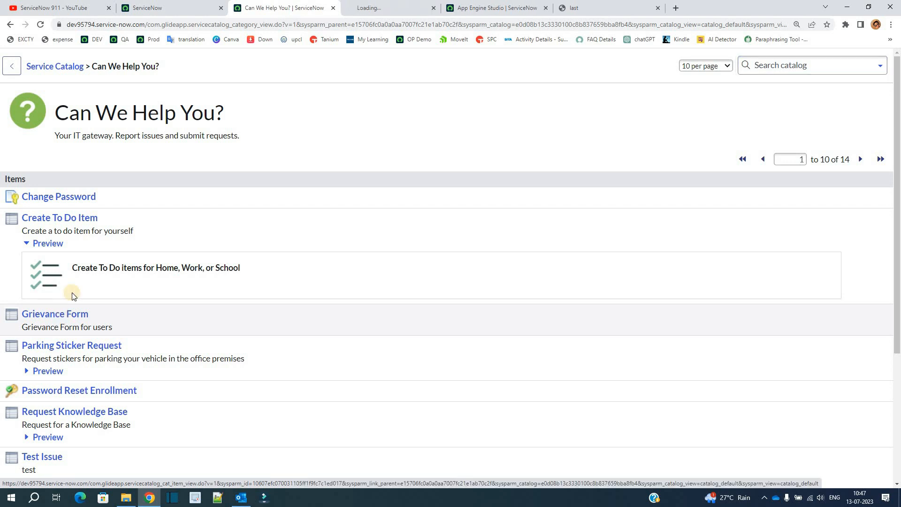
{"action": "left_click", "coordinate": [361, 5]}
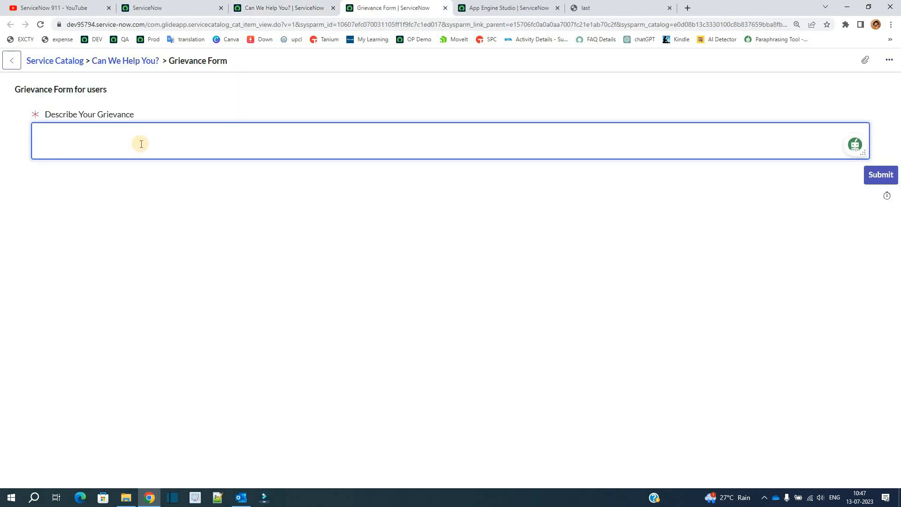
Describe the grievance as "My salary is not credited." and submit the form
{"action": "type", "text": "My salary is not credited."}
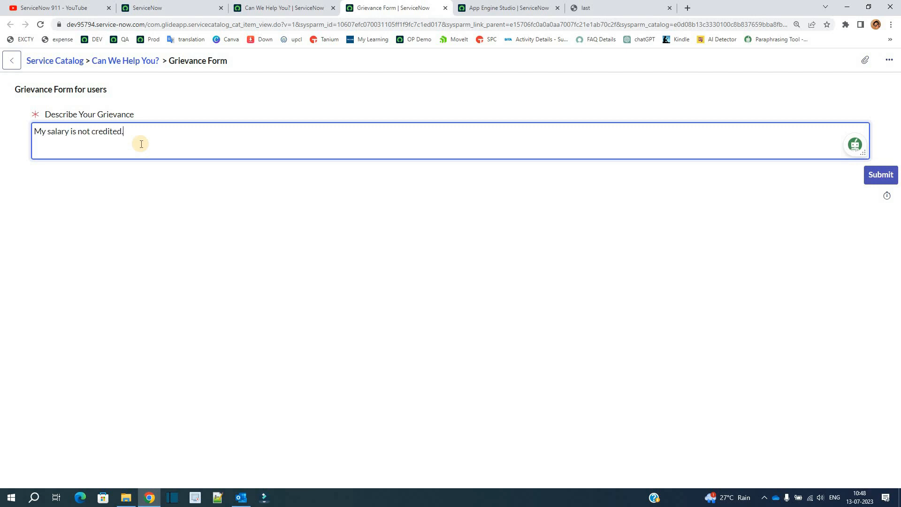
{"action": "left_click", "coordinate": [116, 221]}
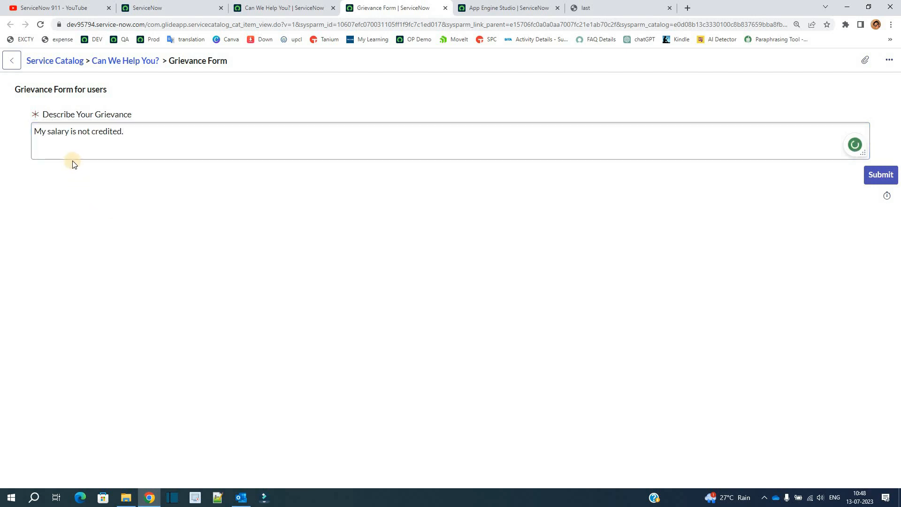
{"action": "left_click", "coordinate": [104, 146]}
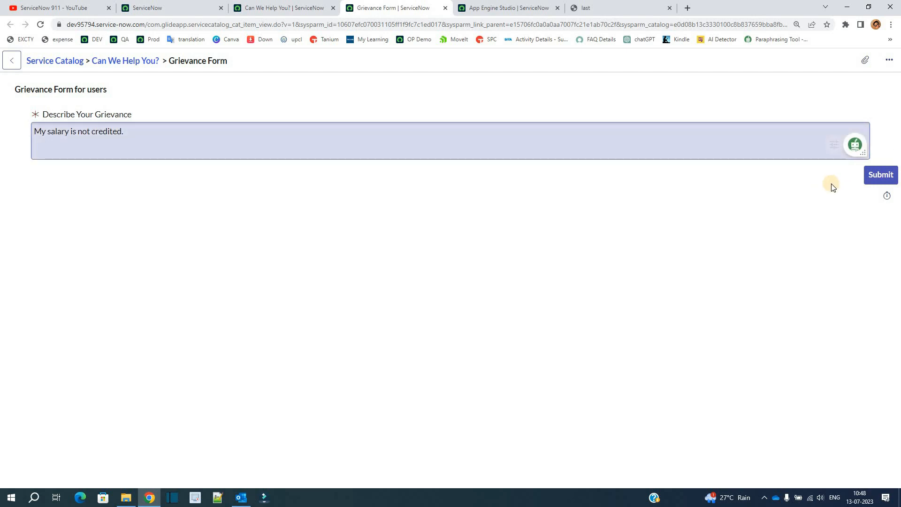
{"action": "left_click", "coordinate": [888, 177]}
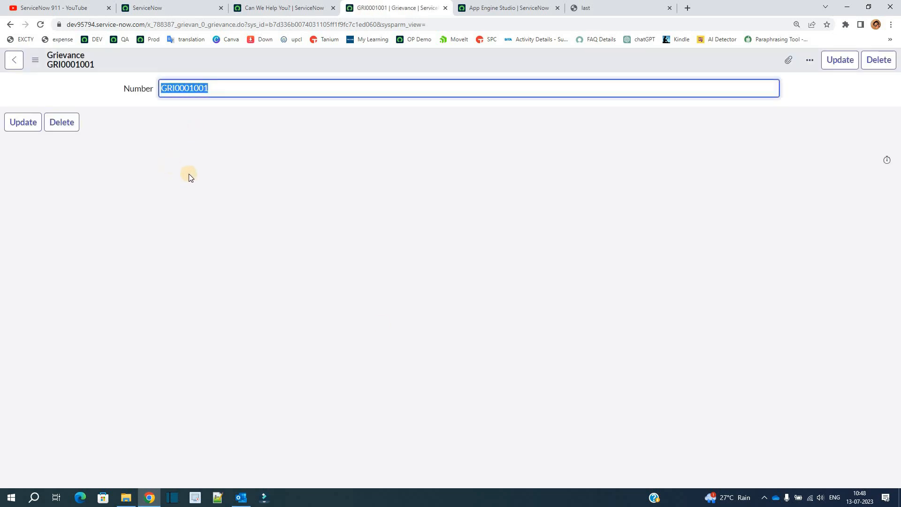
Add the Describe Your Grievances and Redressal Group fields to the Grievance form layout and save it
{"action": "right_click", "coordinate": [168, 59]}
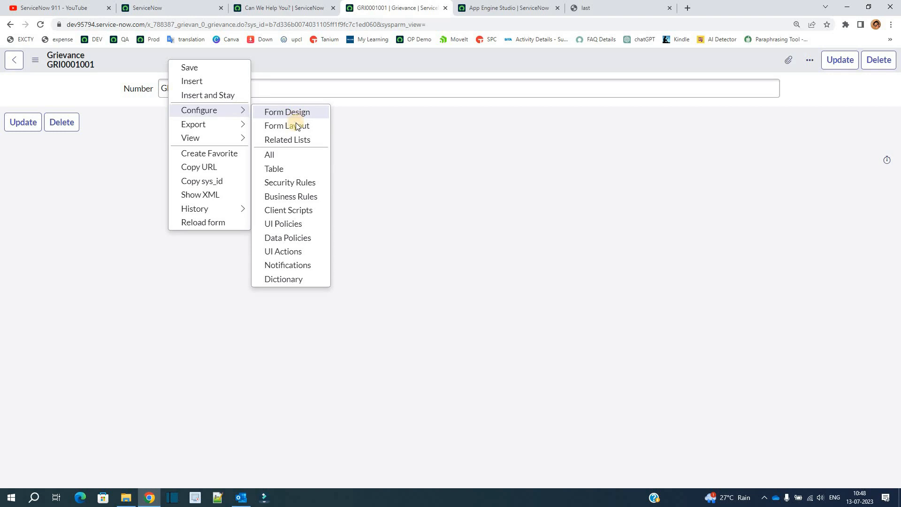
{"action": "left_click", "coordinate": [288, 126]}
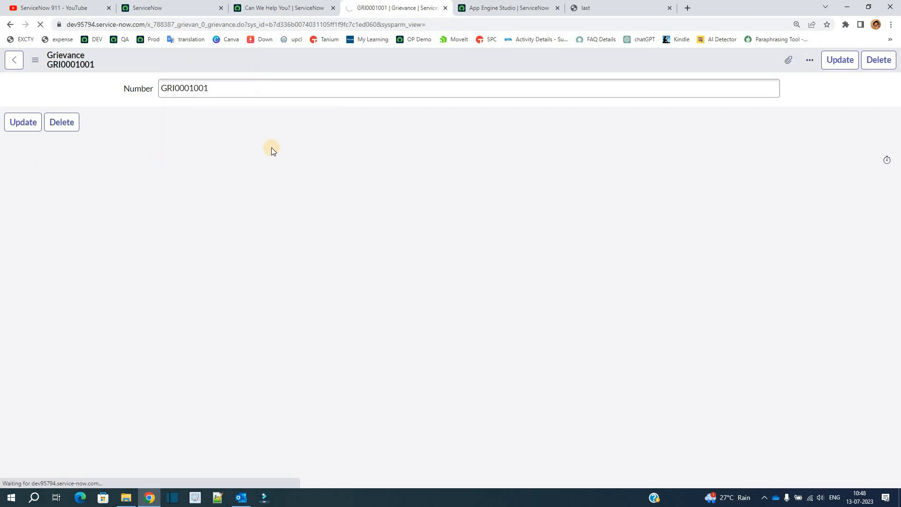
{"action": "left_click", "coordinate": [331, 121]}
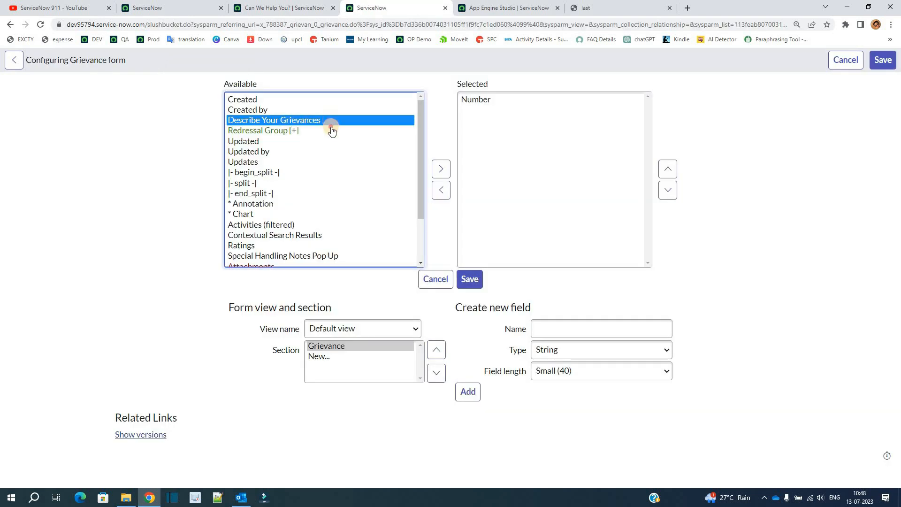
{"action": "left_click", "coordinate": [332, 131], "text": "shift"}
{"action": "left_click", "coordinate": [440, 169]}
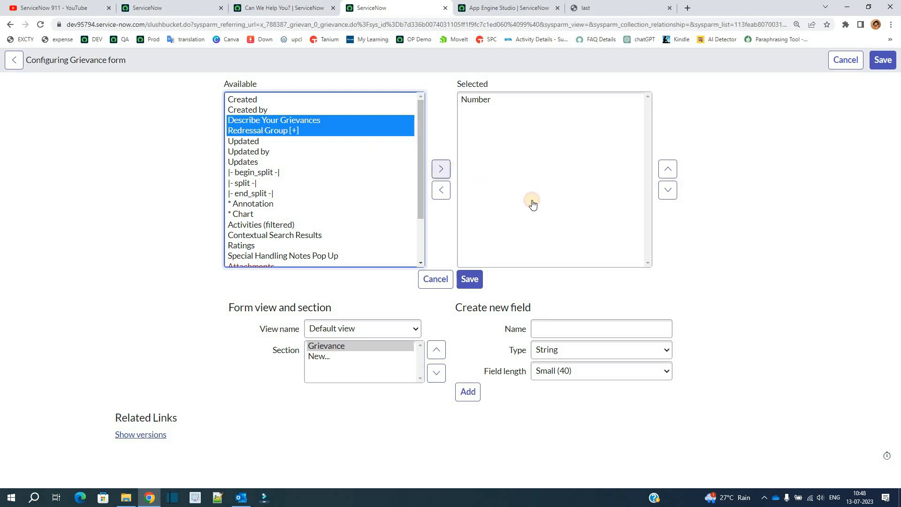
{"action": "left_click", "coordinate": [483, 278]}
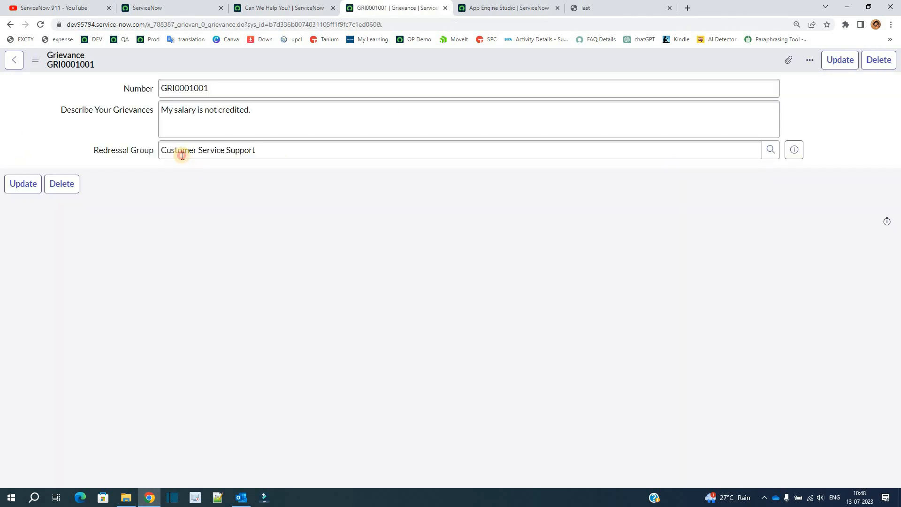
Check the number, grievance description and Redressal Group on the submitted grievance record
{"action": "triple_click", "coordinate": [183, 152]}
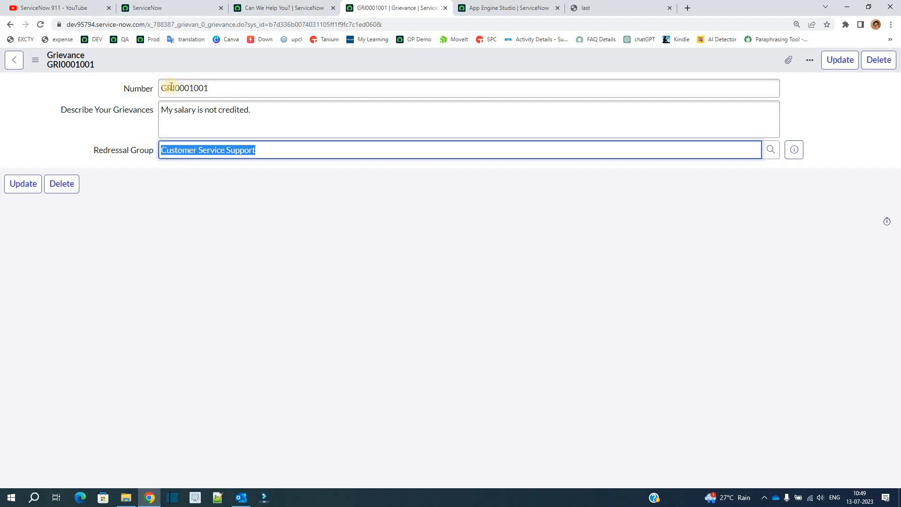
{"action": "triple_click", "coordinate": [195, 90]}
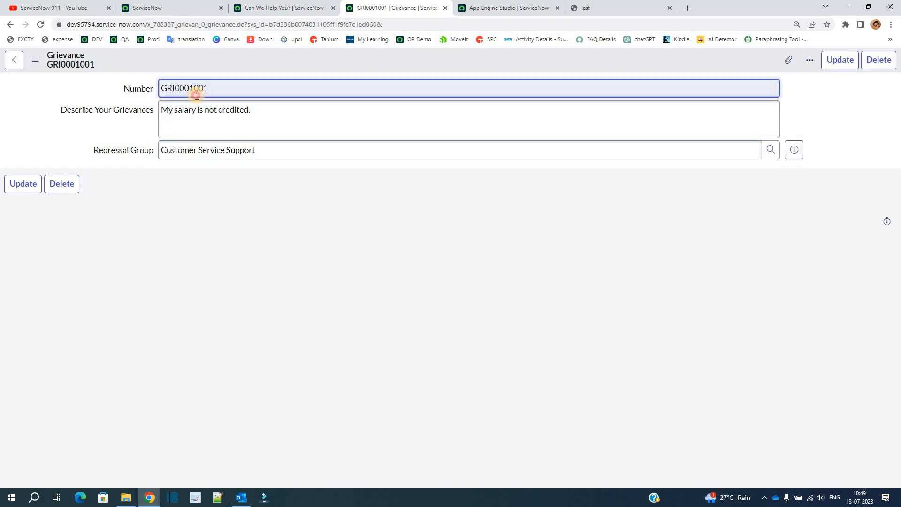
{"action": "triple_click", "coordinate": [181, 149]}
{"action": "left_click", "coordinate": [152, 198]}
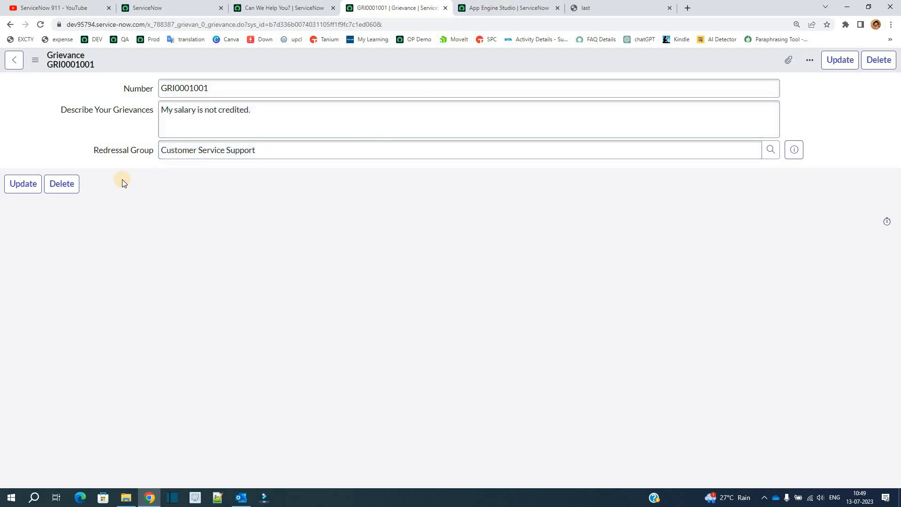
{"action": "triple_click", "coordinate": [237, 145]}
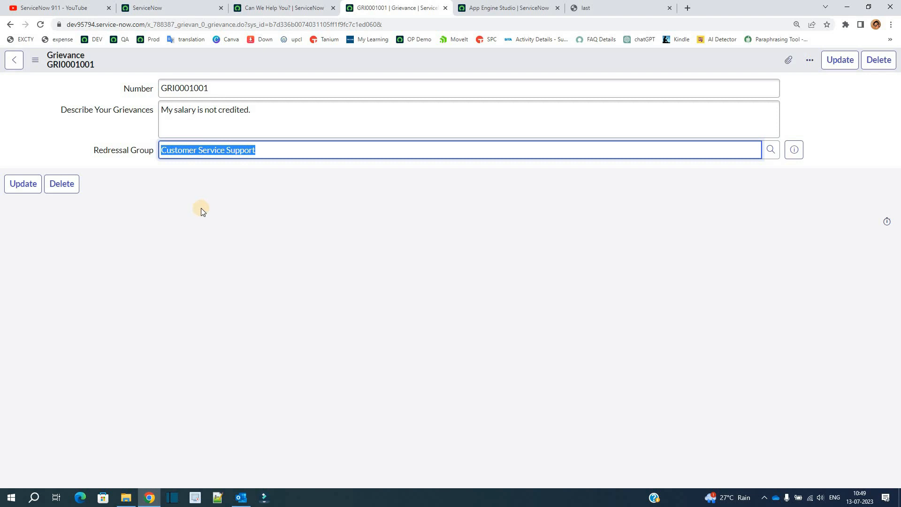
{"action": "left_click_drag", "start_coordinate": [90, 153], "coordinate": [205, 147]}
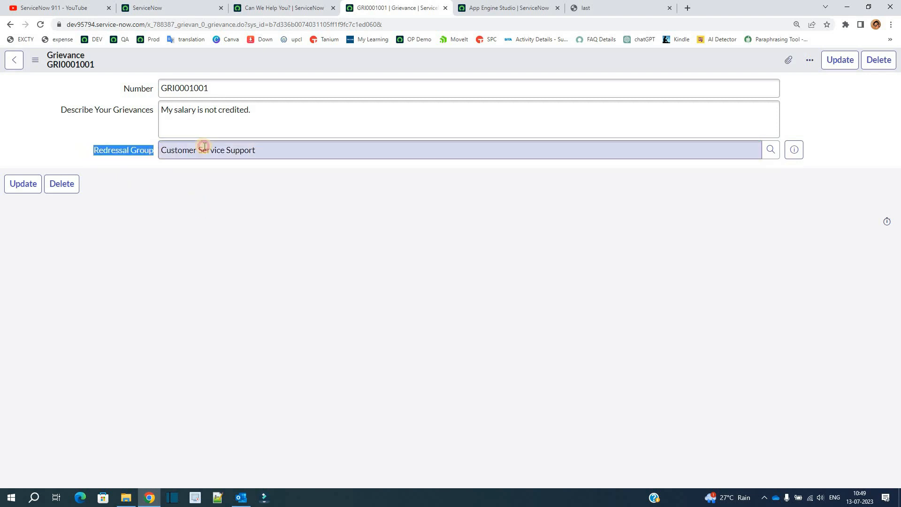
{"action": "triple_click", "coordinate": [204, 147]}
{"action": "left_click", "coordinate": [204, 188]}
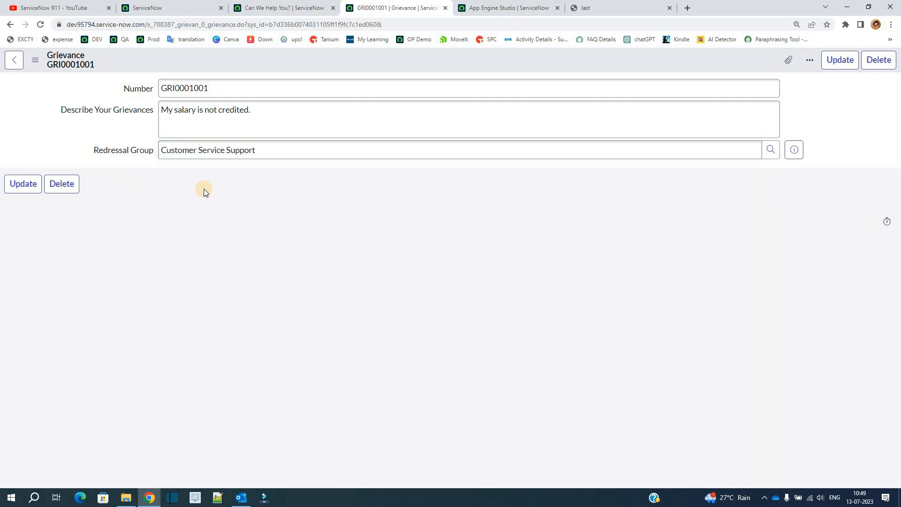
Review the Grievance Automation flow in App Engine Studio, and return to the submitted grievance record
{"action": "left_click", "coordinate": [505, 8]}
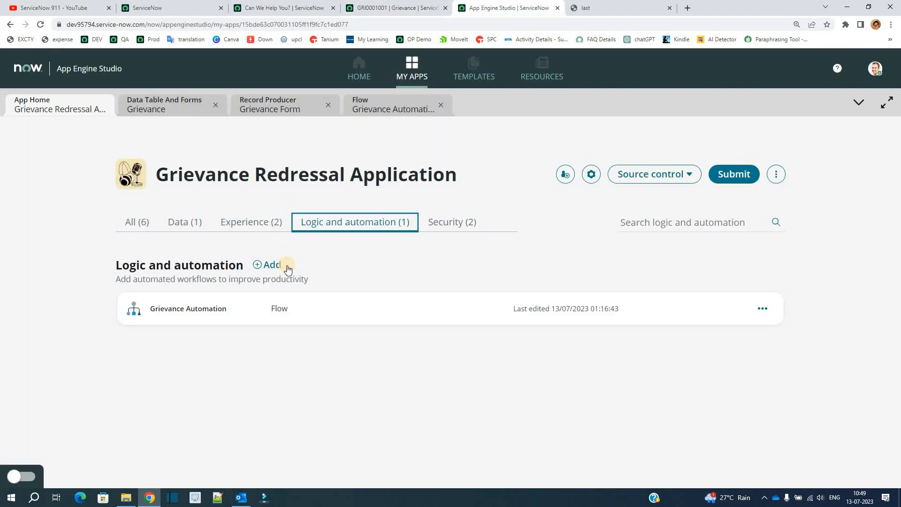
{"action": "left_click", "coordinate": [374, 109]}
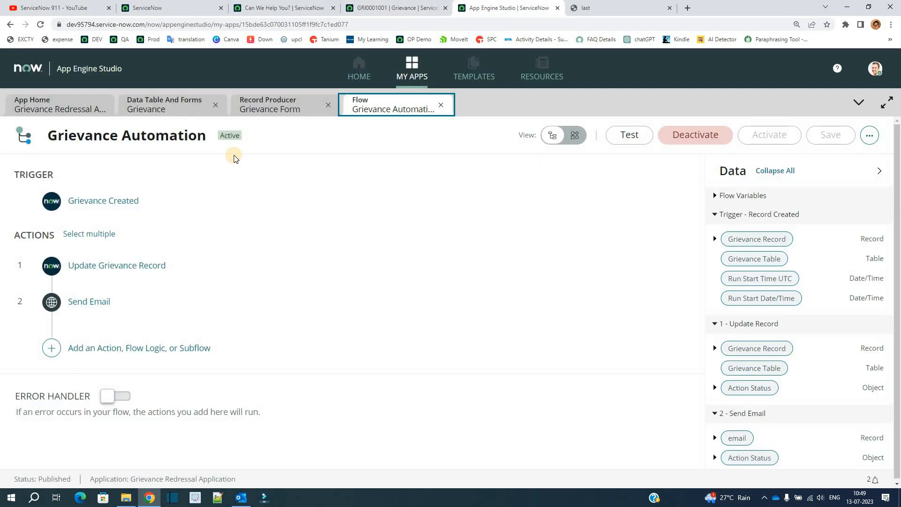
{"action": "left_click", "coordinate": [297, 5]}
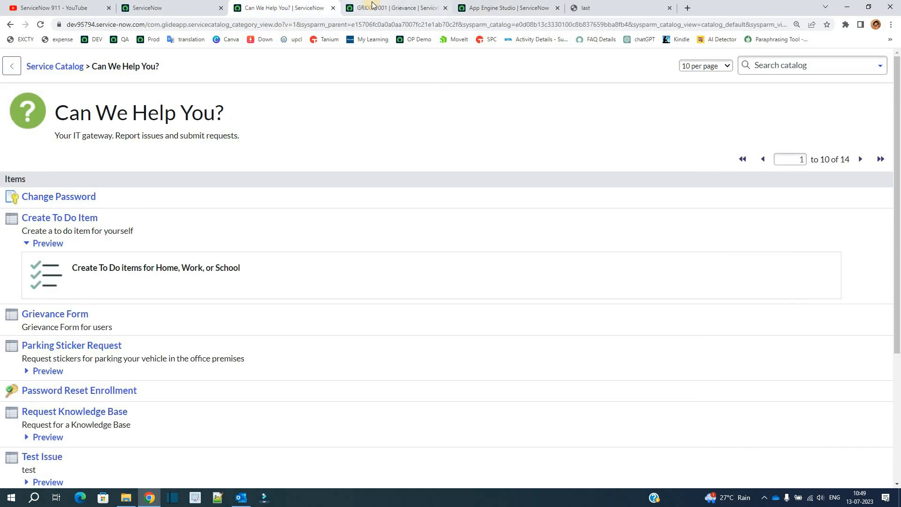
{"action": "left_click", "coordinate": [372, 5]}
Open the list of emails created today and check the subject and target of the email for the submitted grievance
{"action": "left_click", "coordinate": [150, 8]}
{"action": "left_click", "coordinate": [111, 98]}
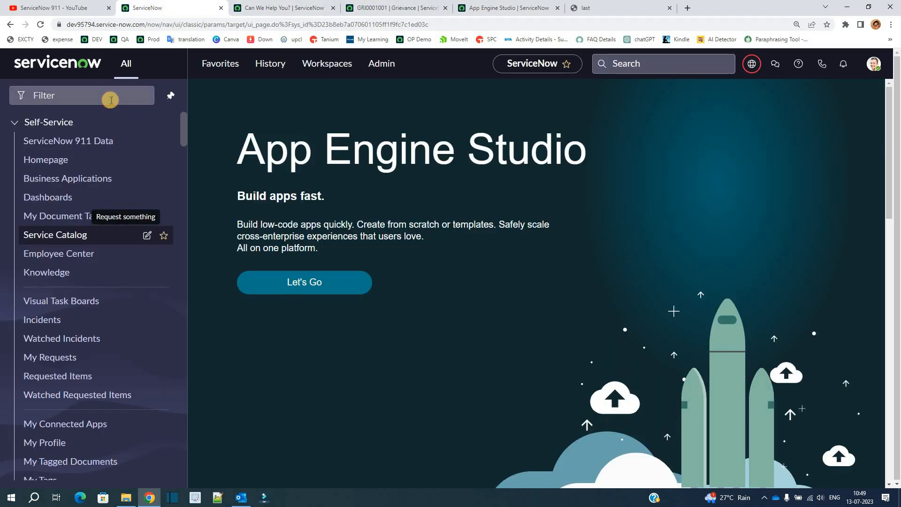
{"action": "type", "text": "em"}
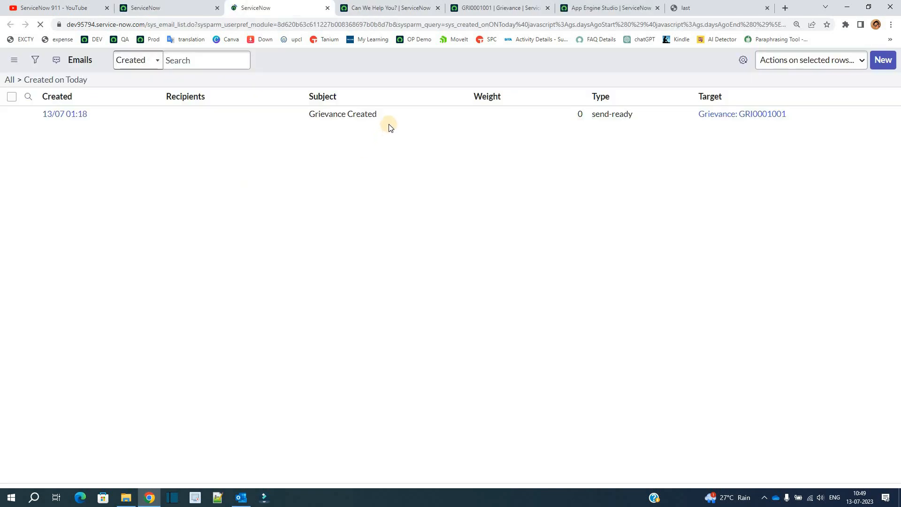
{"action": "left_click_drag", "start_coordinate": [379, 113], "coordinate": [330, 118]}
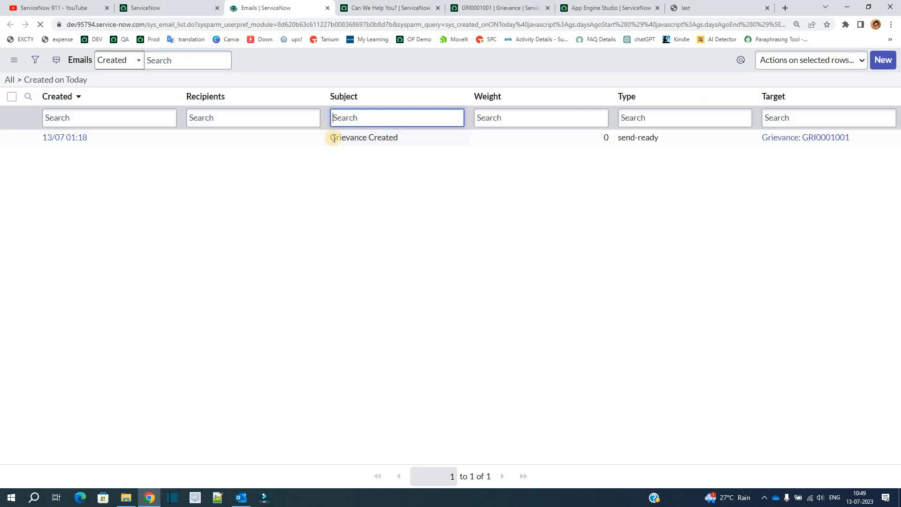
{"action": "double_click", "coordinate": [413, 140]}
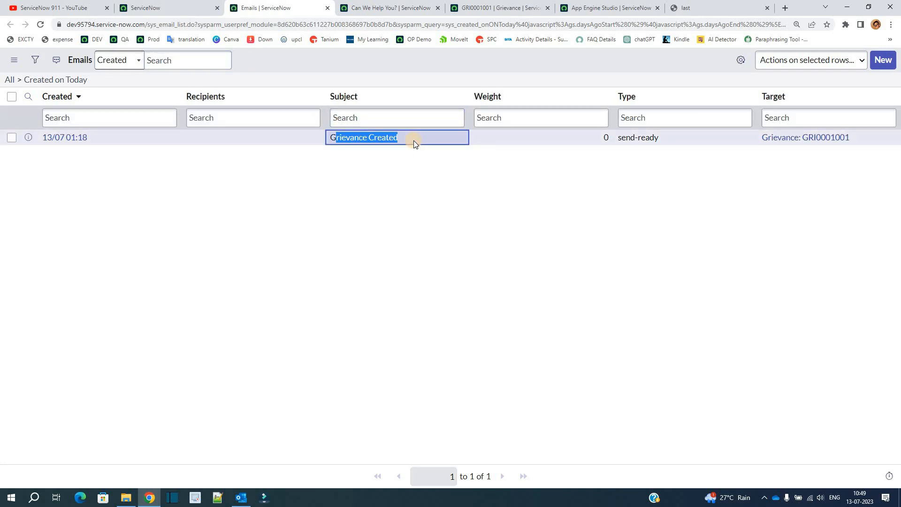
{"action": "left_click_drag", "start_coordinate": [860, 132], "coordinate": [756, 145]}
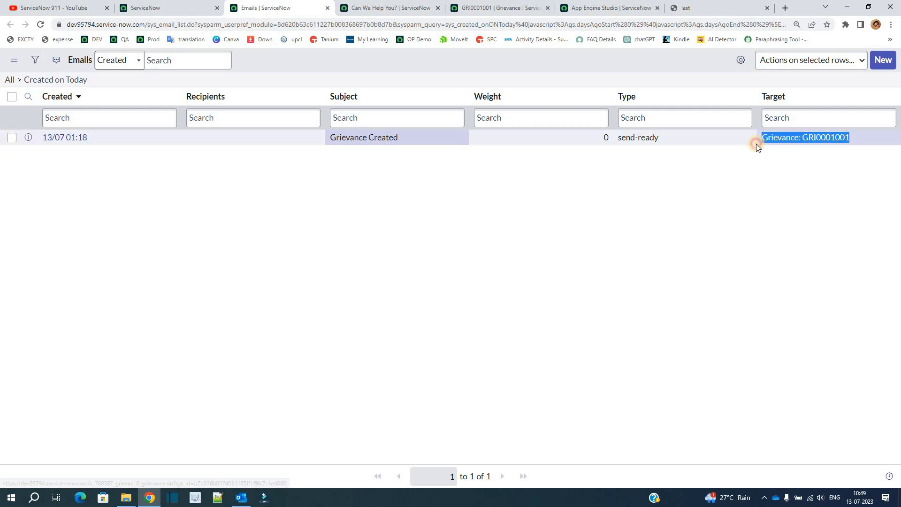
{"action": "left_click", "coordinate": [777, 175]}
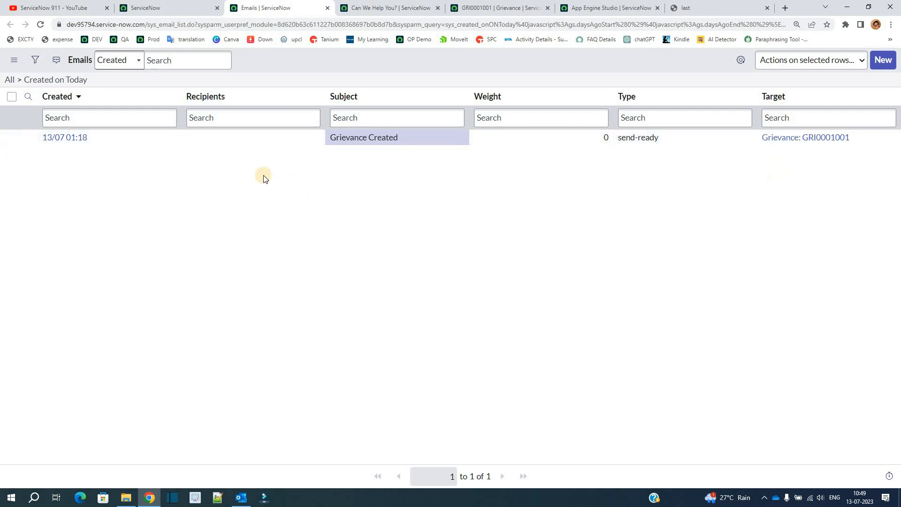
Revisit the submitted grievance record, and return to the Grievance Redressal Application's home page in App Engine Studio
{"action": "left_click", "coordinate": [404, 7]}
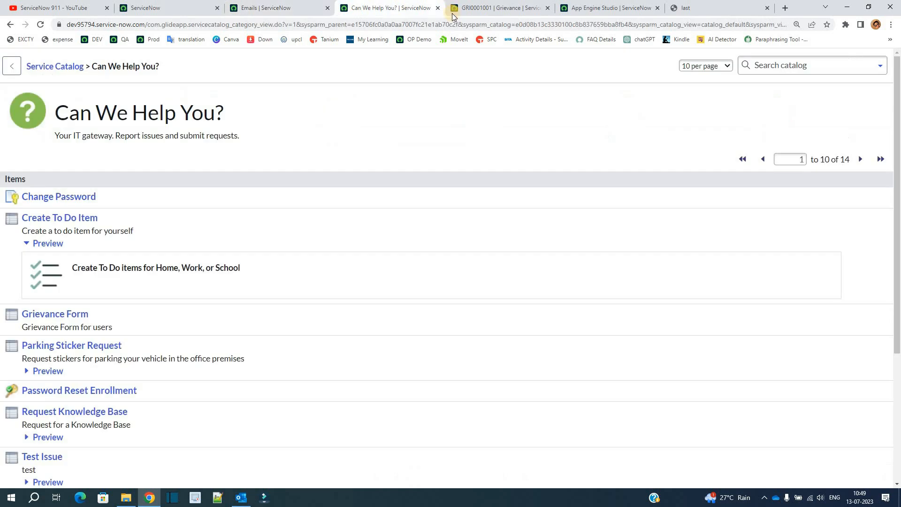
{"action": "left_click", "coordinate": [475, 7]}
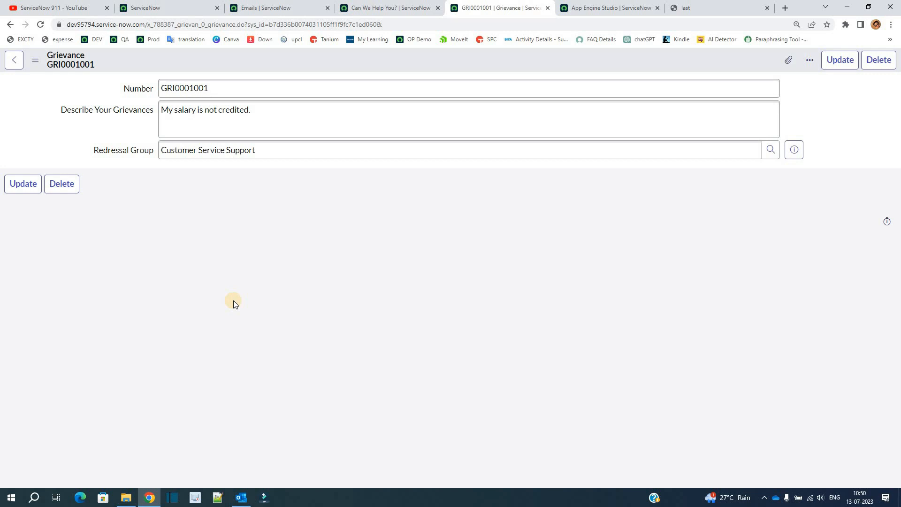
{"action": "left_click", "coordinate": [606, 8]}
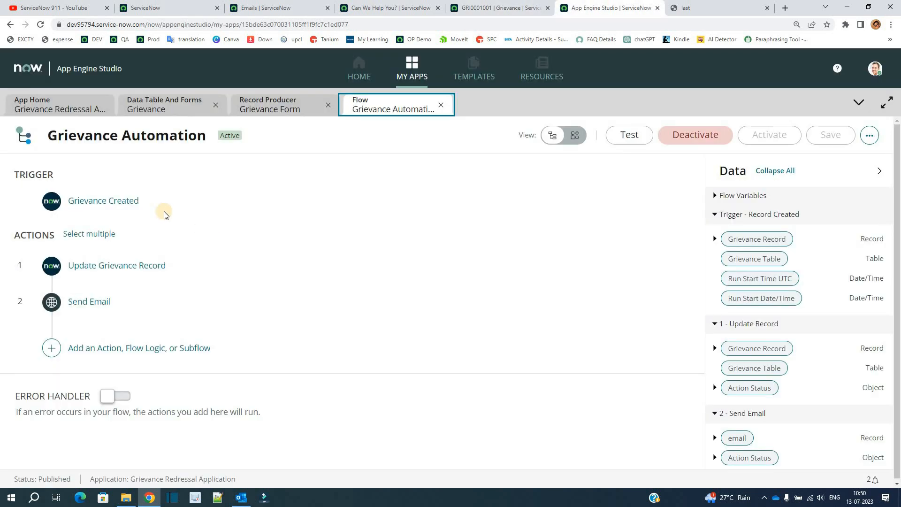
{"action": "left_click", "coordinate": [55, 108]}
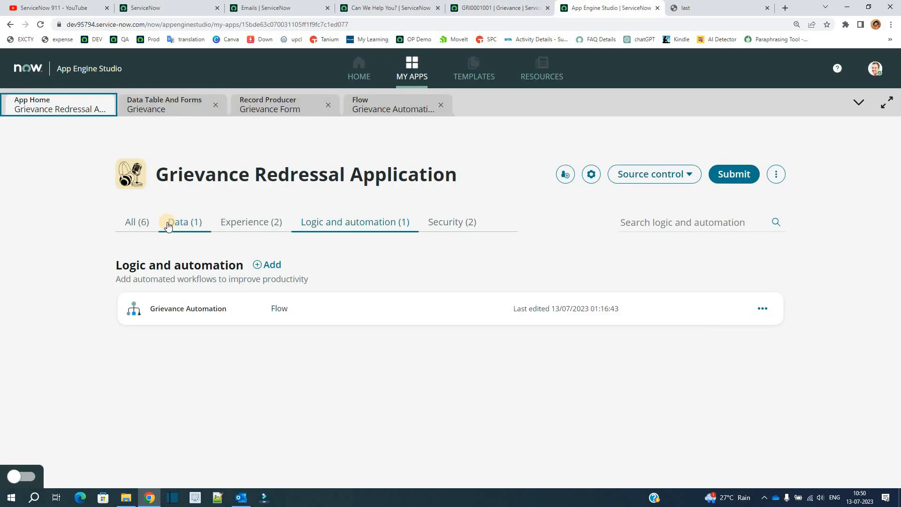